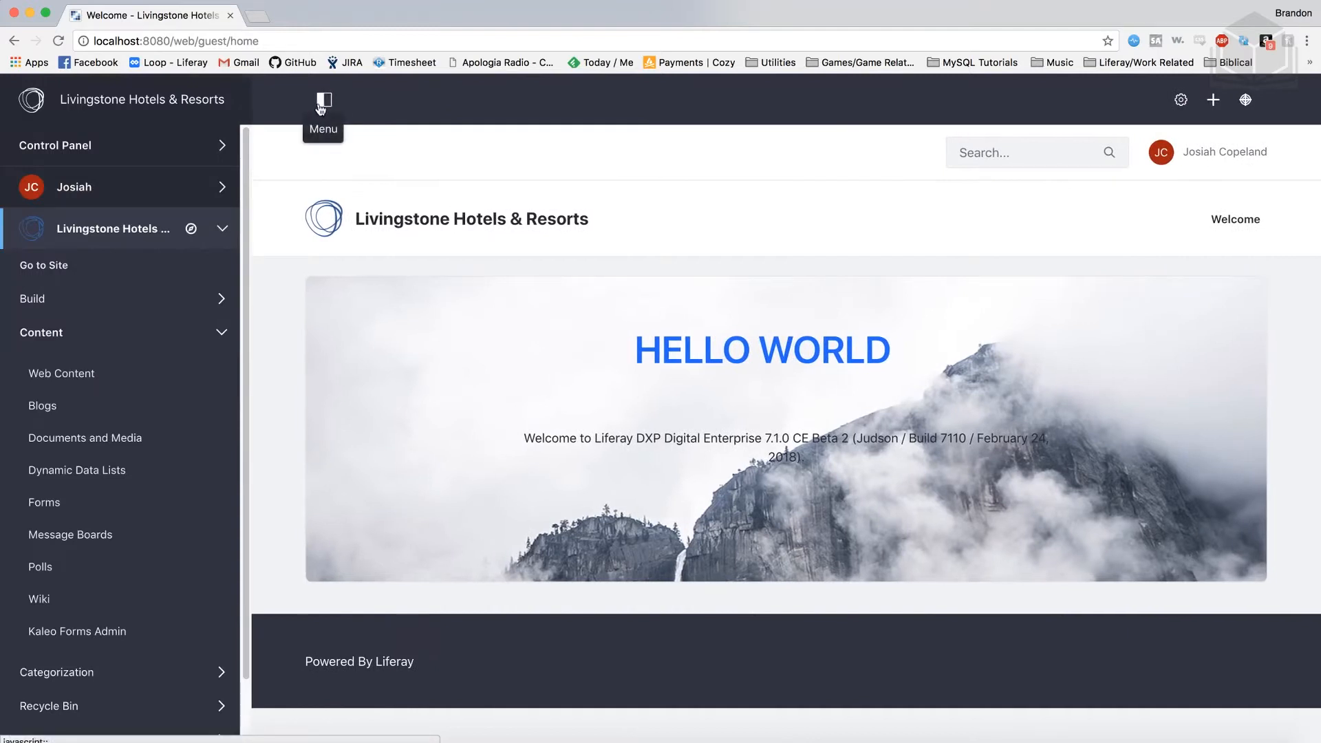
Open the Sites administration page in the Control Panel.
left_click(323, 103)
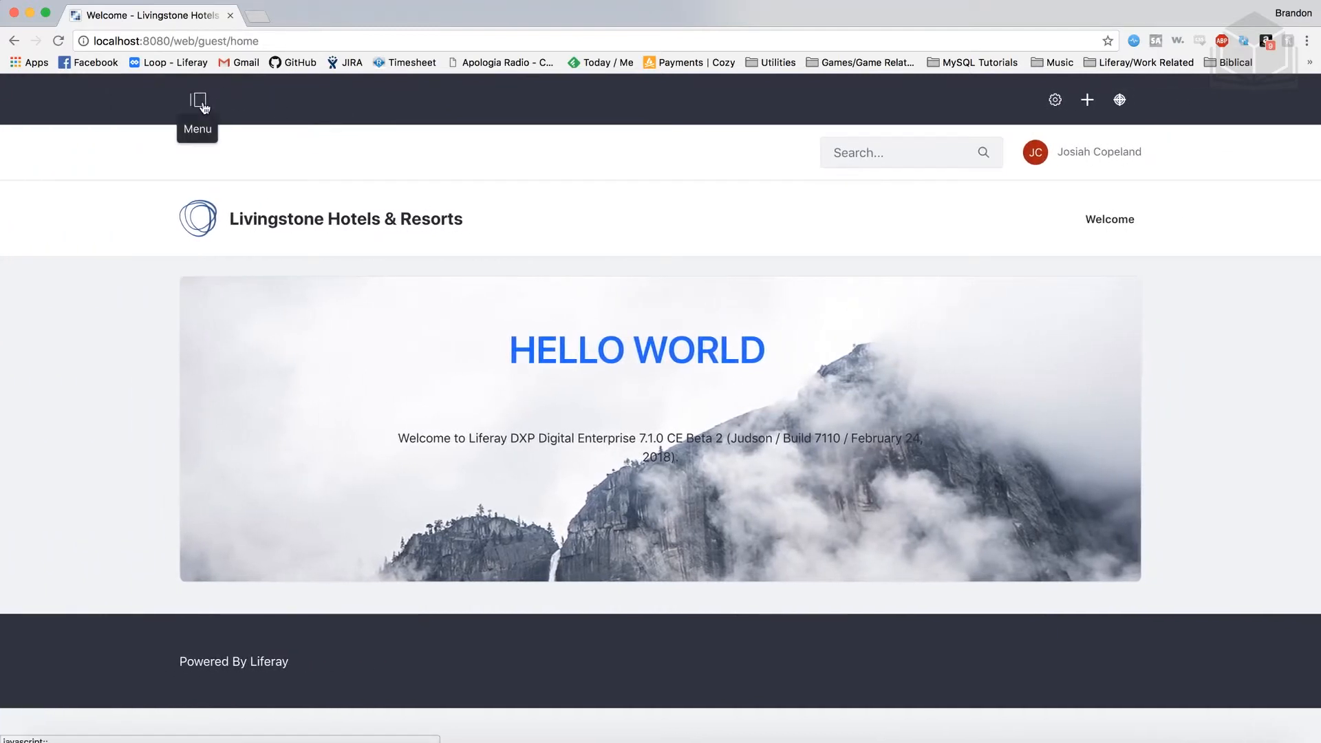
left_click(200, 102)
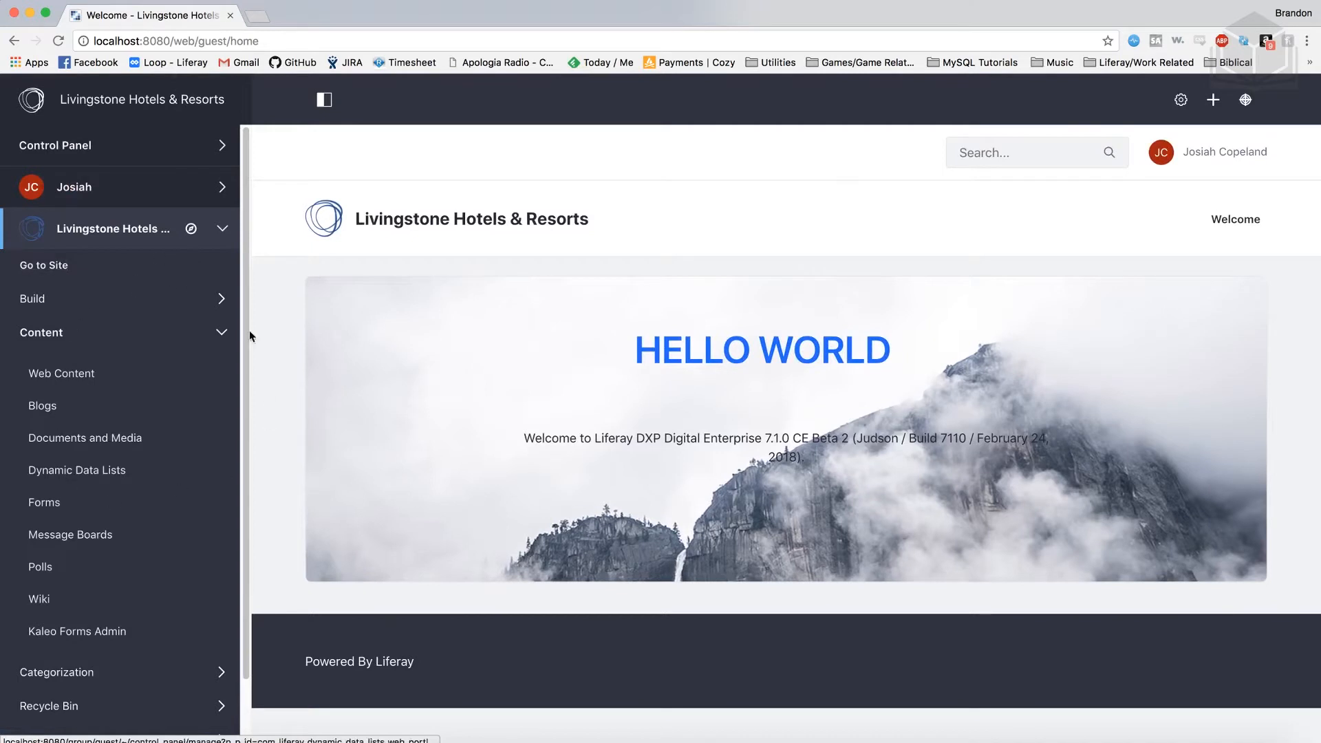
left_click(77, 343)
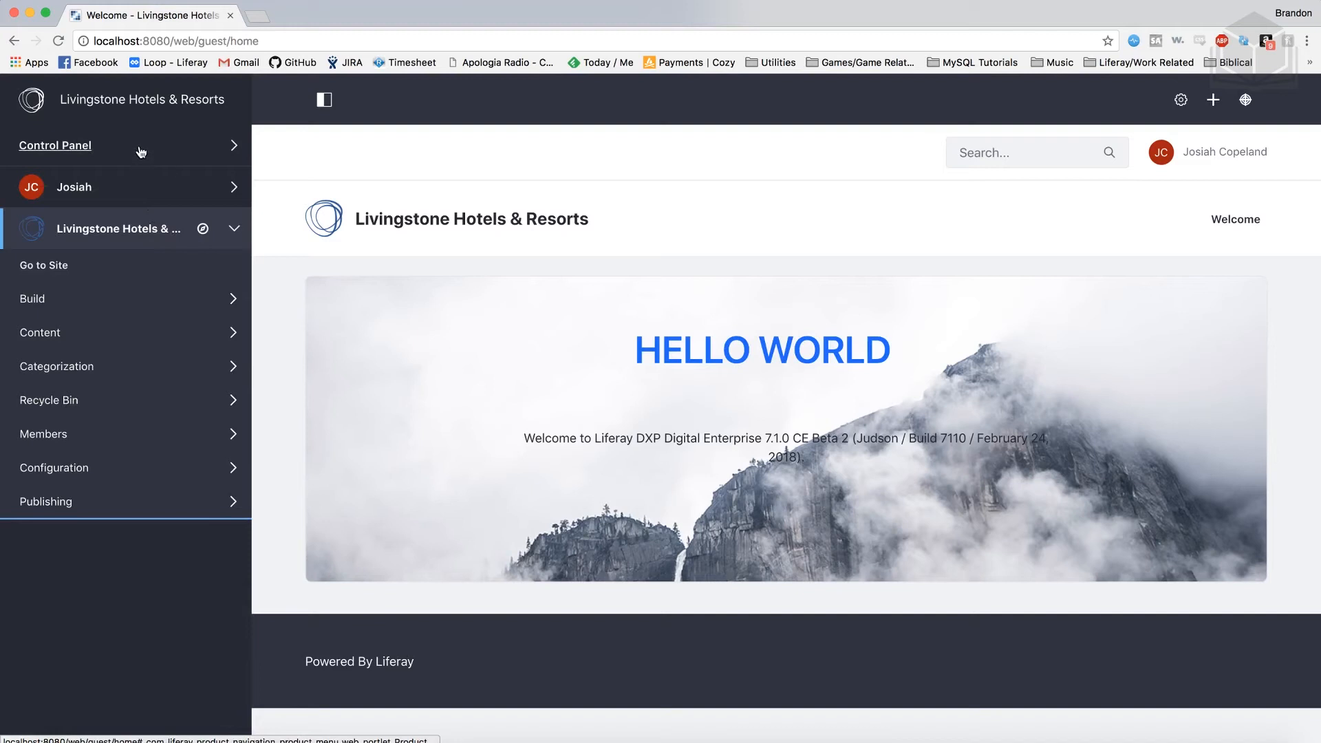
left_click(235, 147)
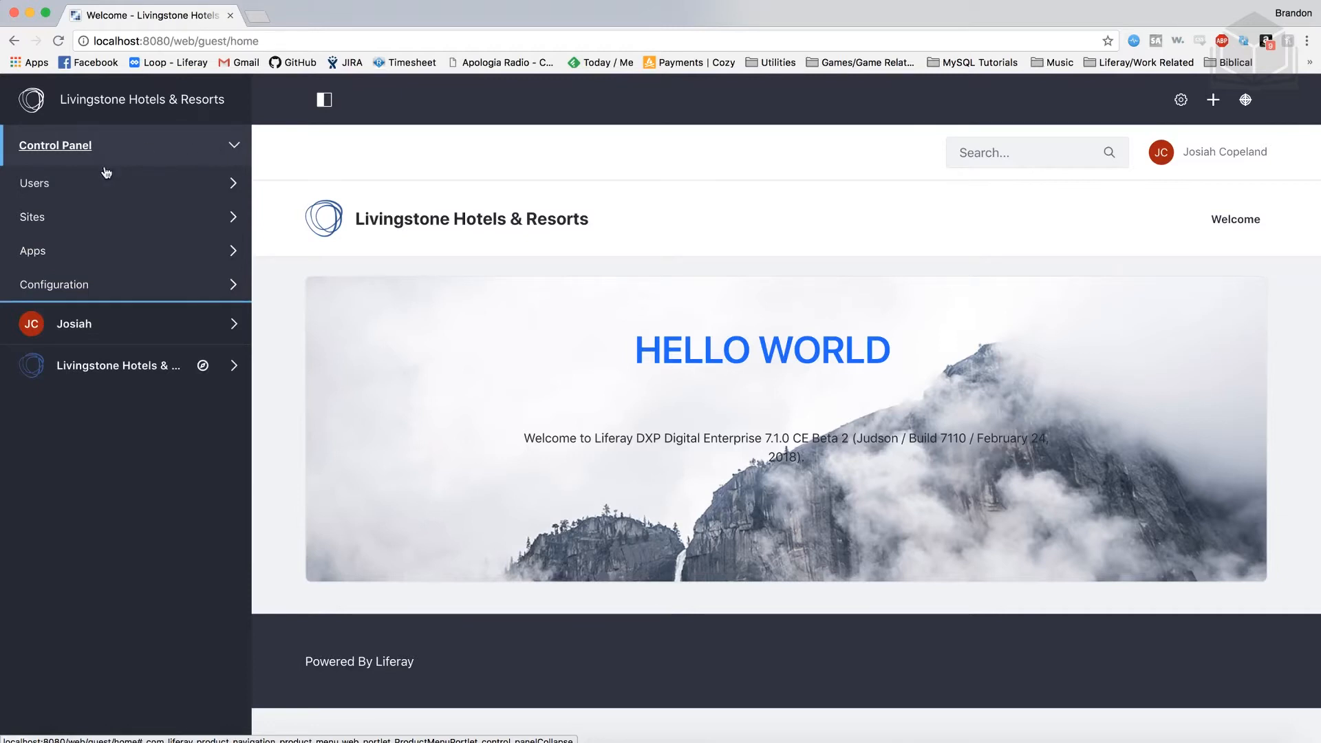
left_click(115, 224)
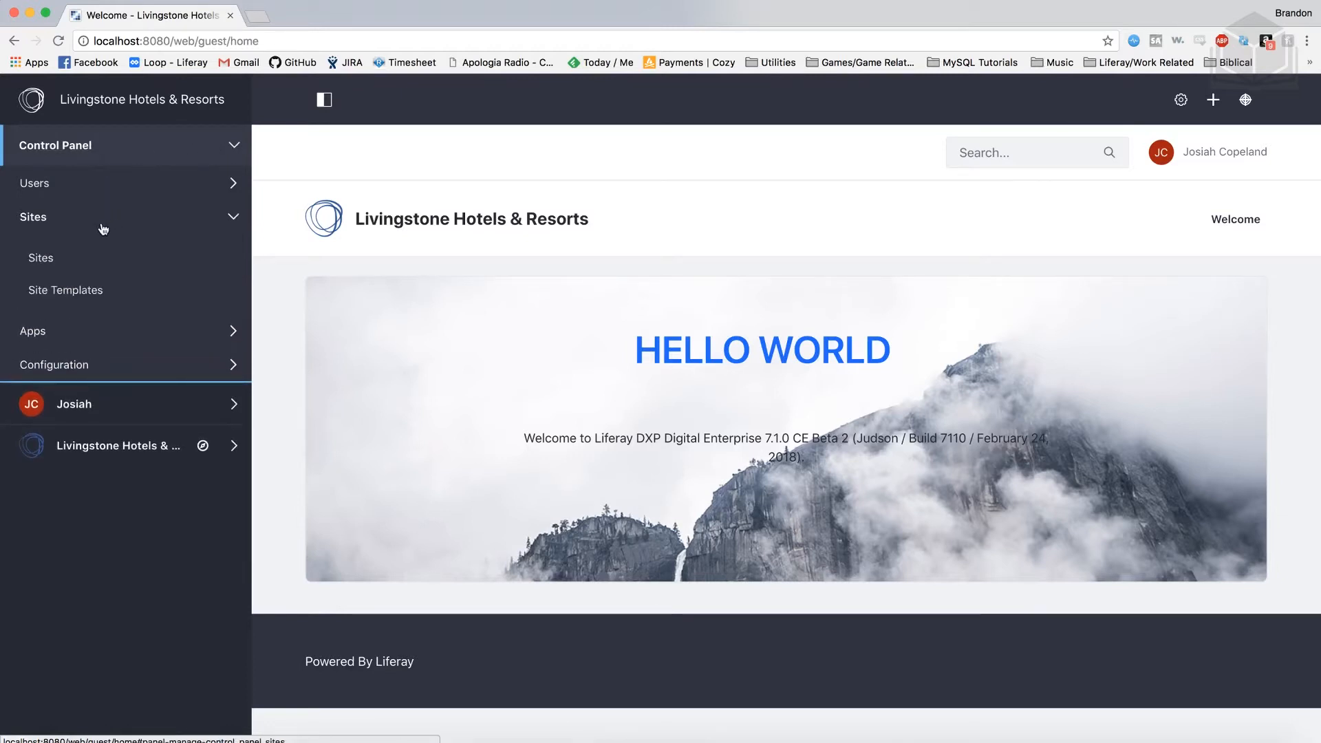
left_click(52, 260)
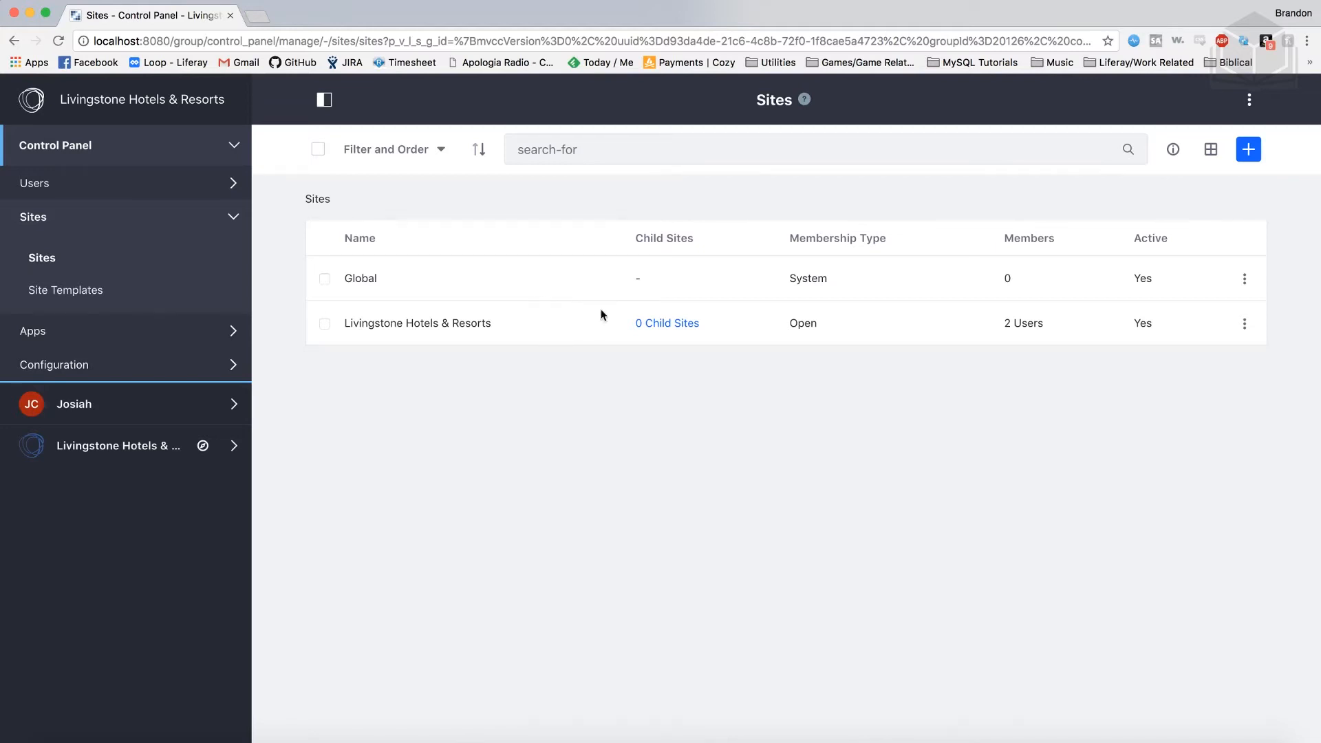
Create a new site named Livingstone Life from the Blank Site template.
left_click(1249, 151)
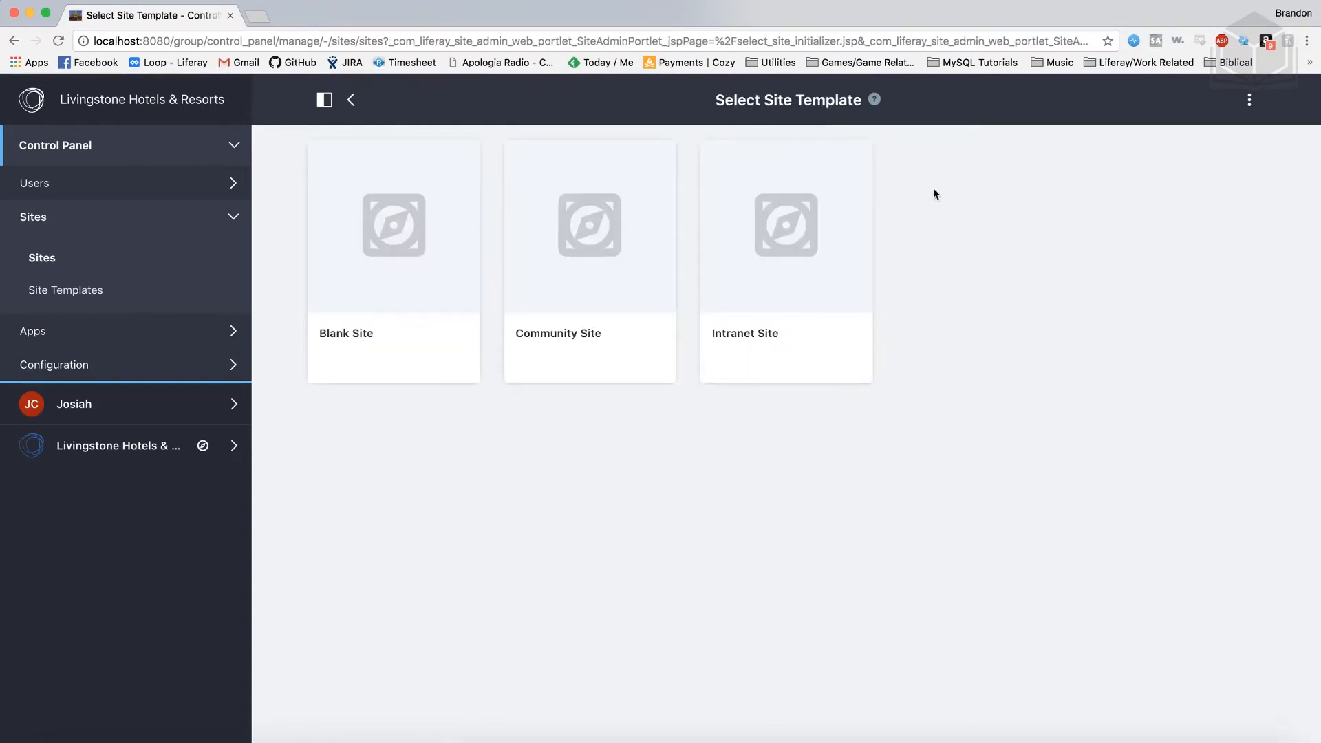
left_click(359, 335)
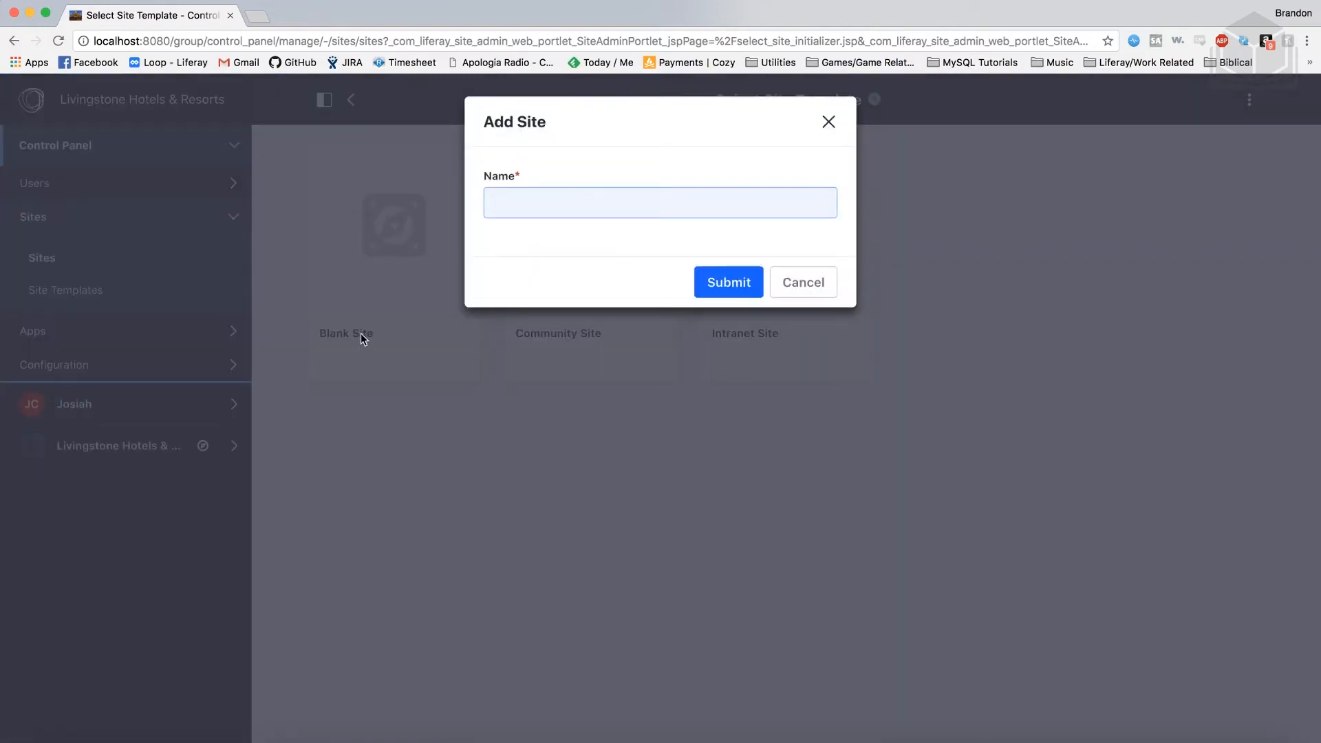
type("Living")
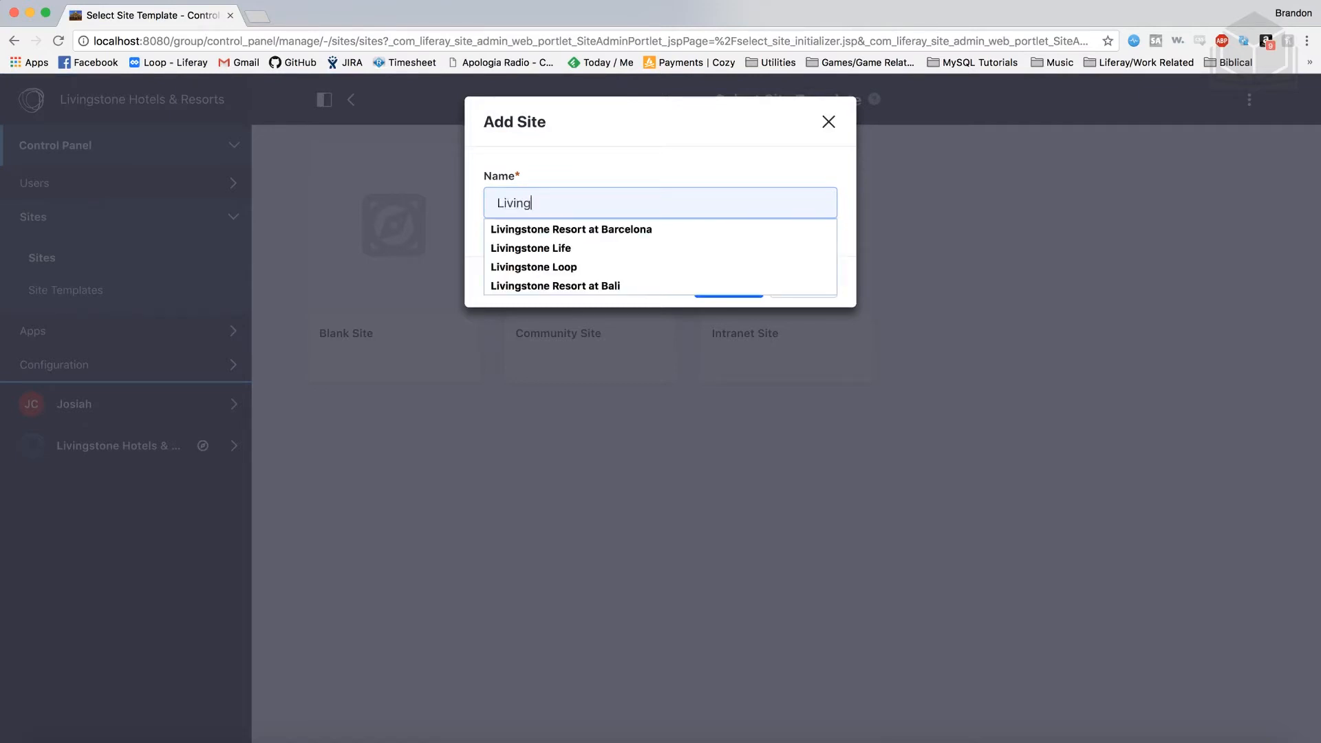
type("stone Li")
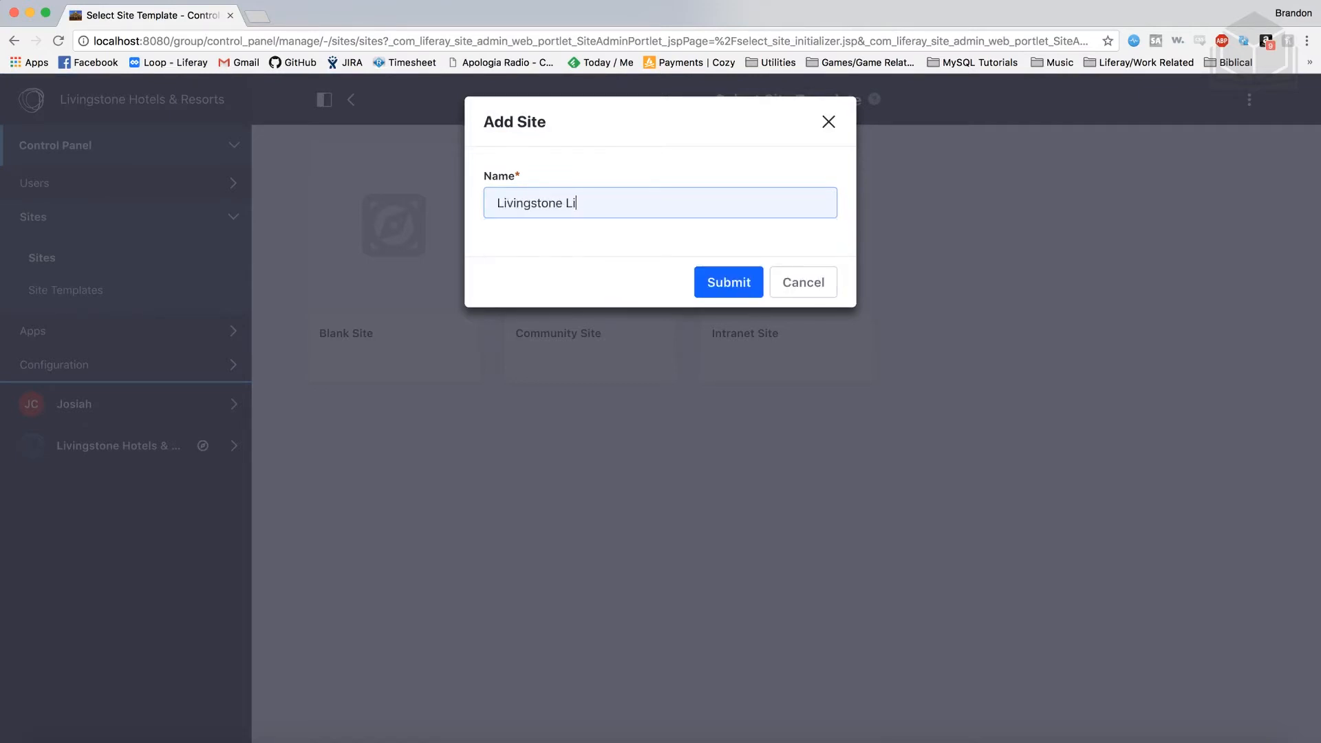
type("efe")
key("BackSpace")
key("BackSpace")
key("BackSpace")
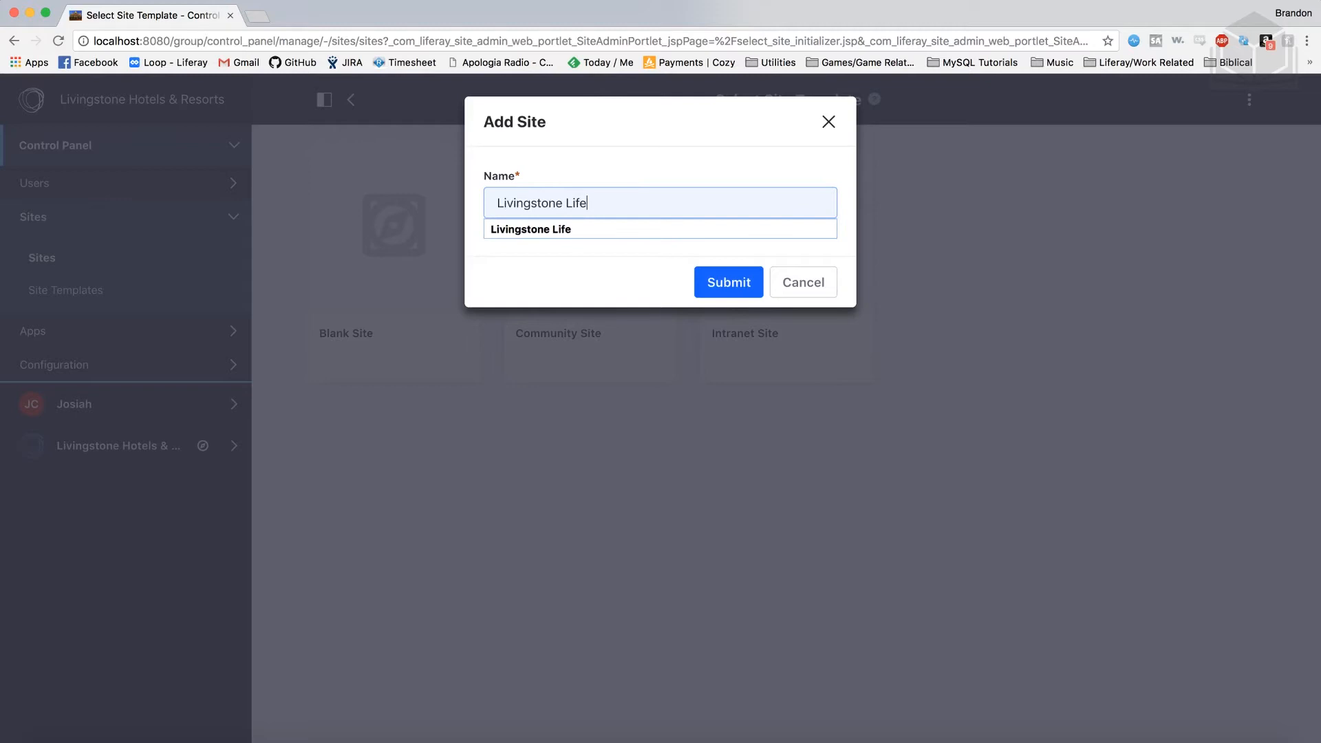
type("fe")
left_click(563, 234)
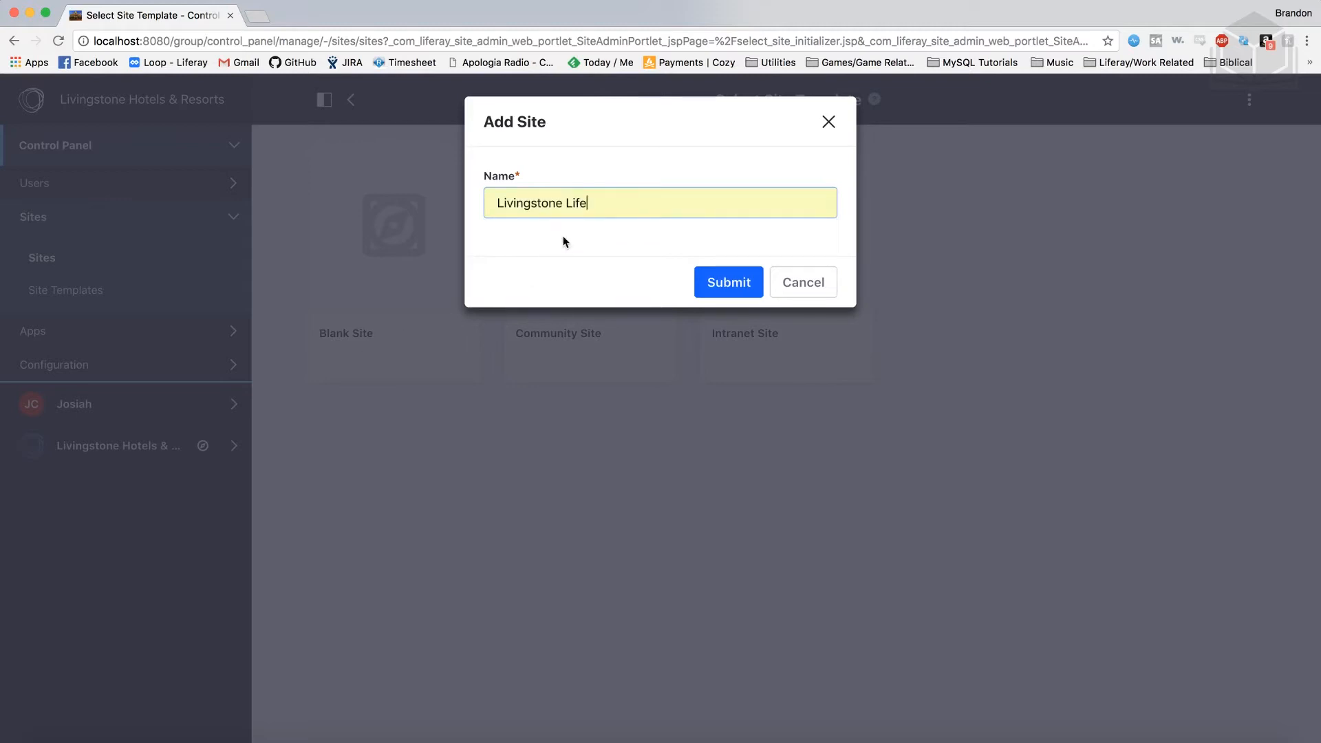
left_click(738, 290)
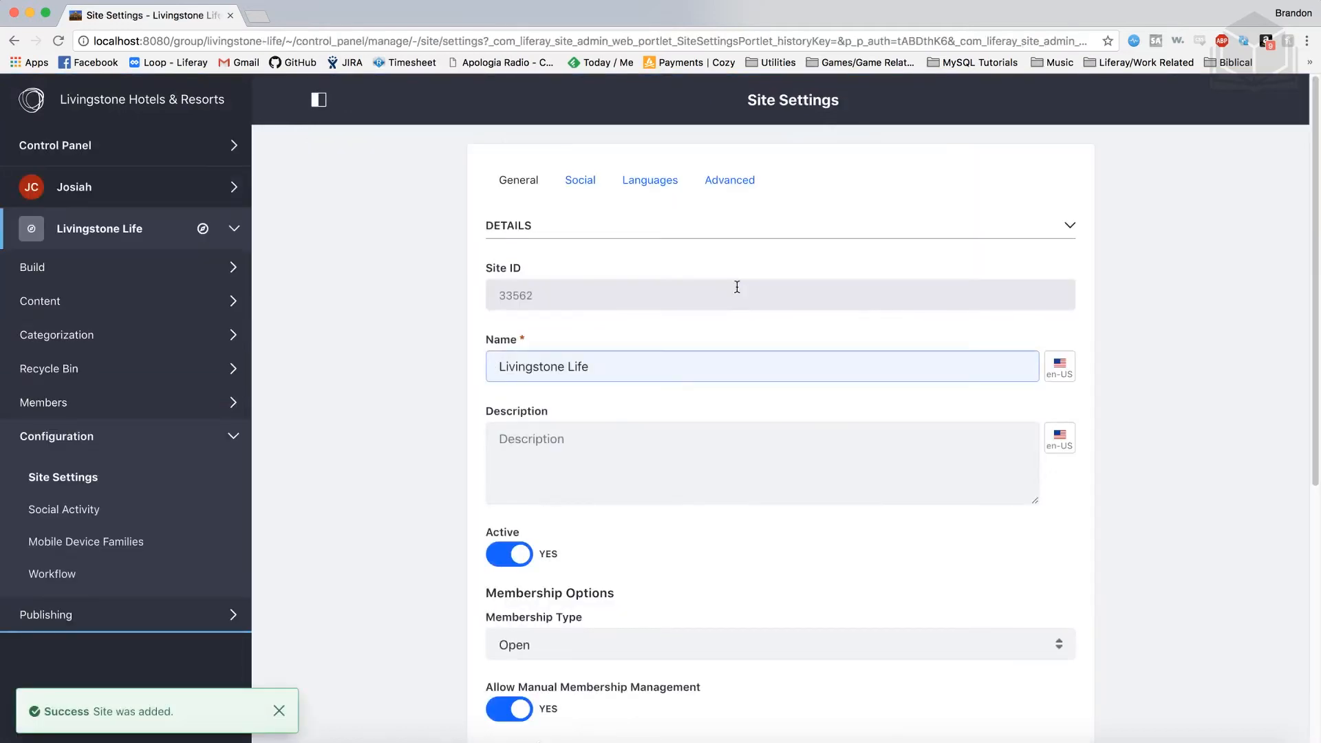
Set the site's description to "The Site for the Livingstone Life Journal" and save the site settings.
left_click(639, 472)
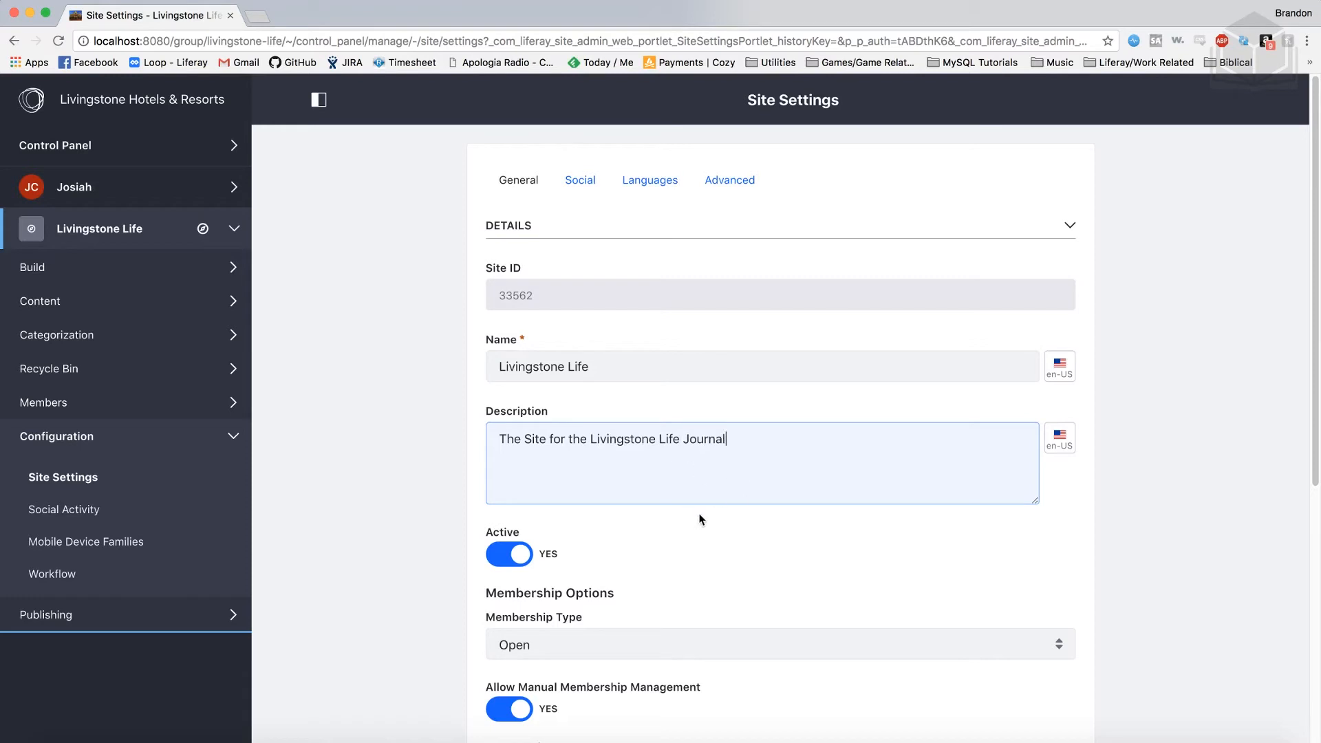
scroll(700, 520, "down", 6)
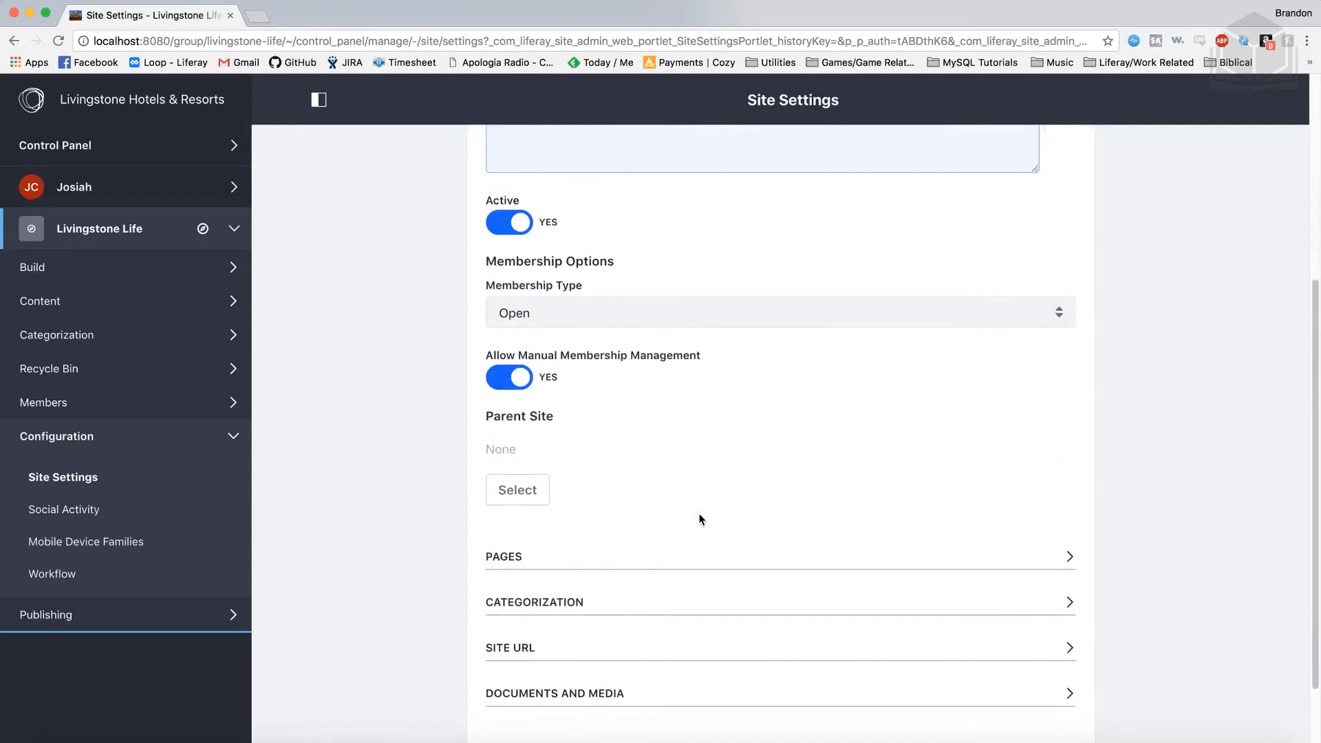
left_click(517, 667)
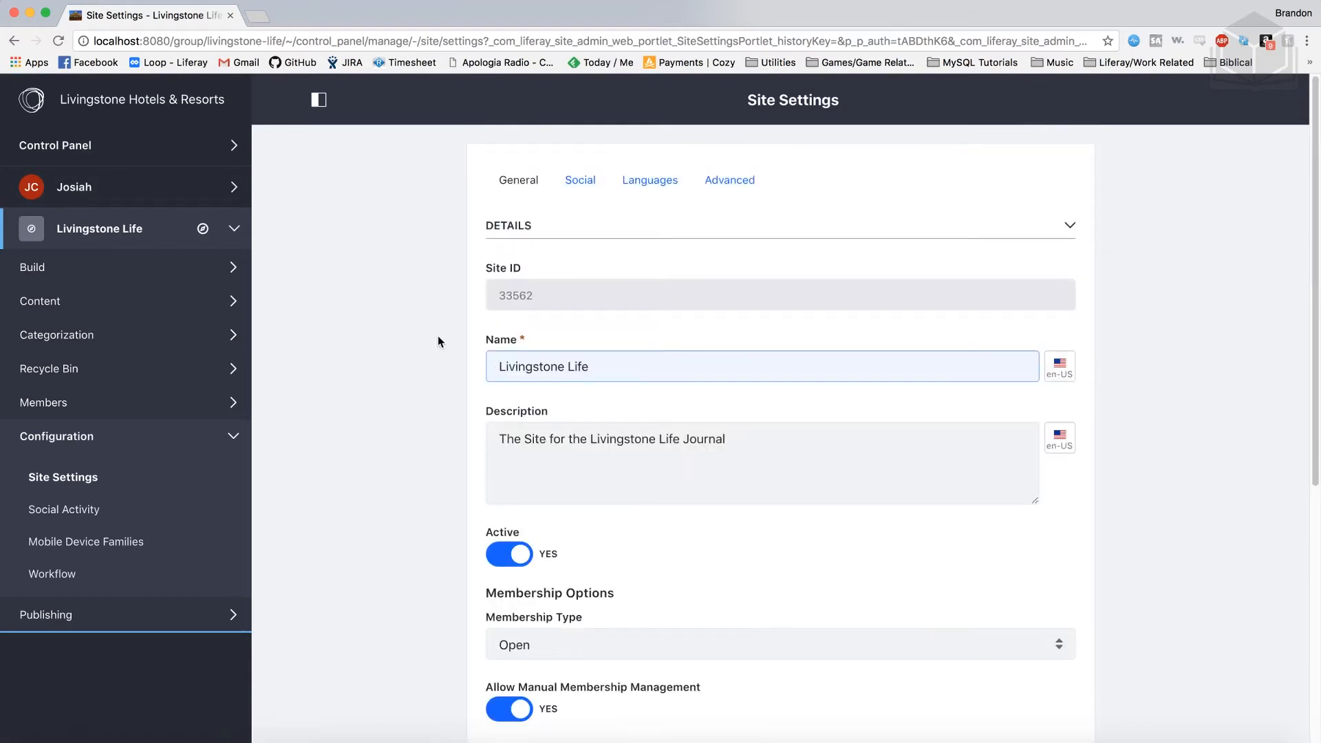
From the Control Panel's site list, add a Blank Site child named Livingstone Resort at Bali under Livingstone Hotels & Resorts.
left_click(166, 150)
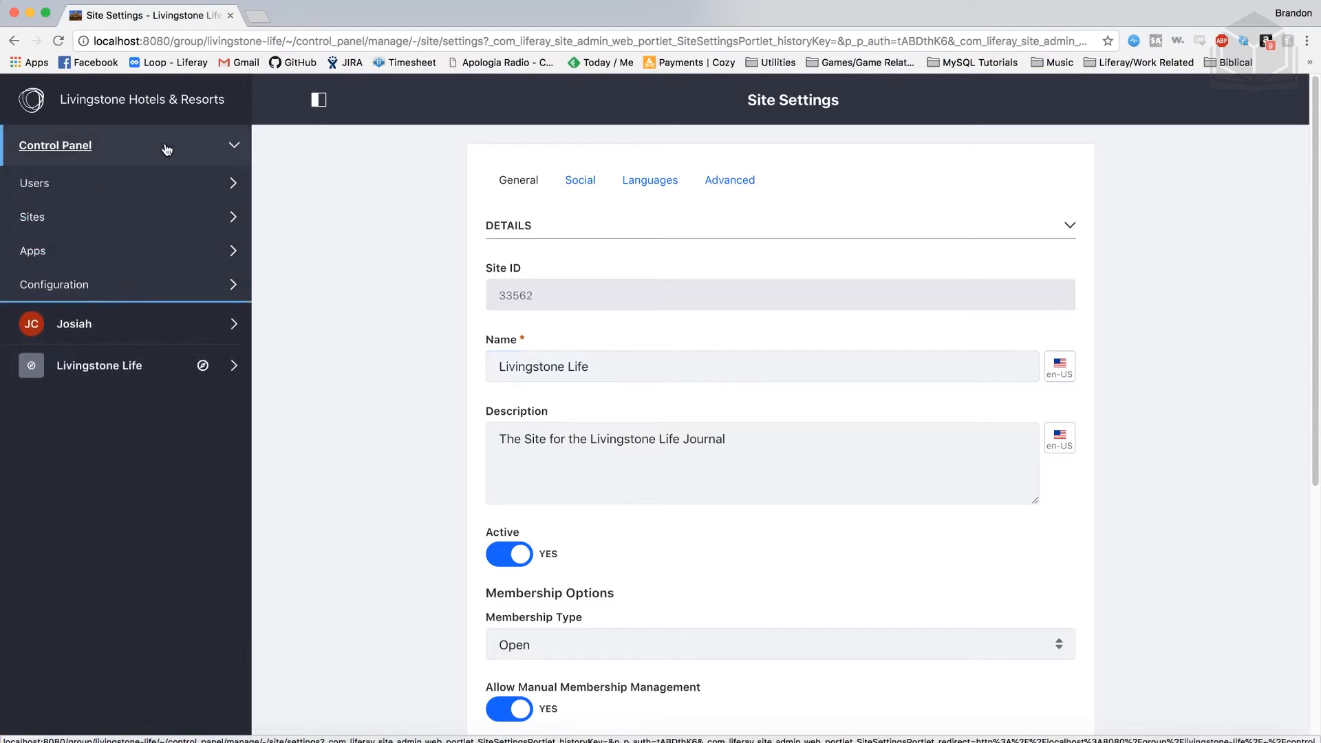
left_click(62, 231)
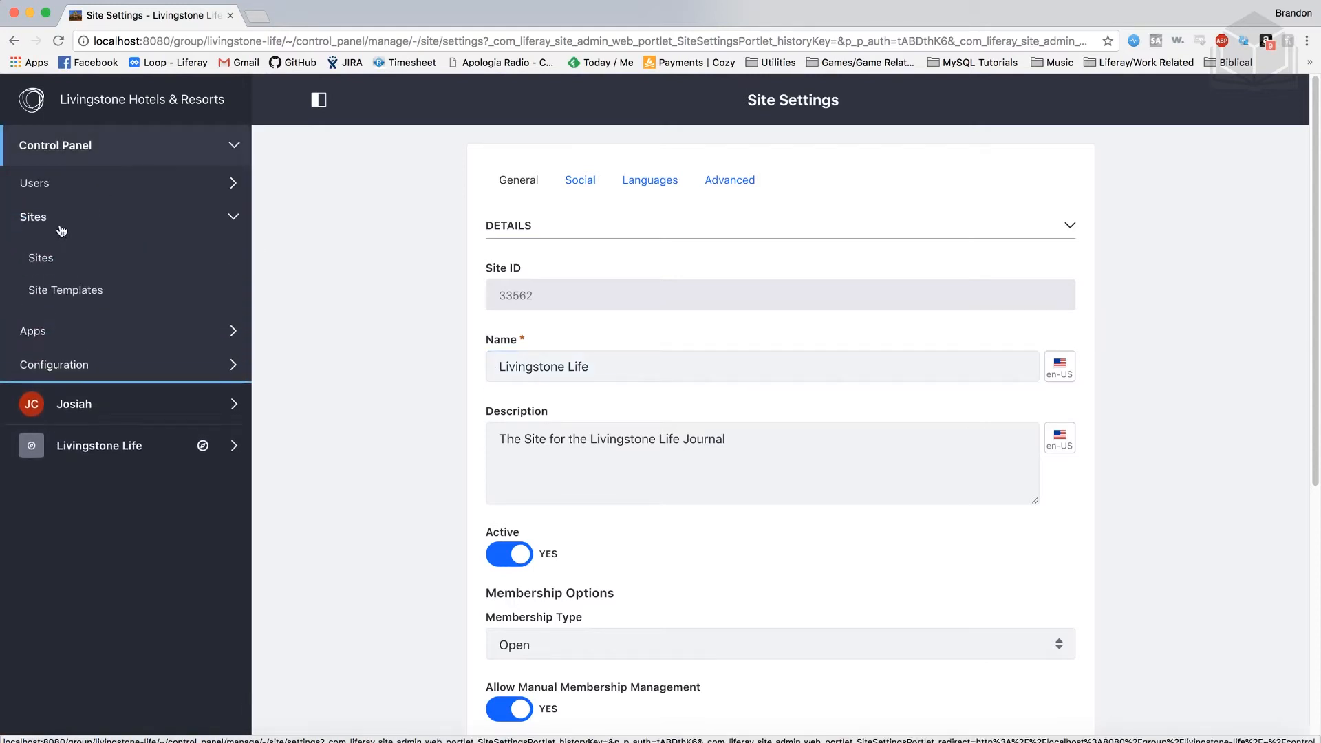
left_click(47, 262)
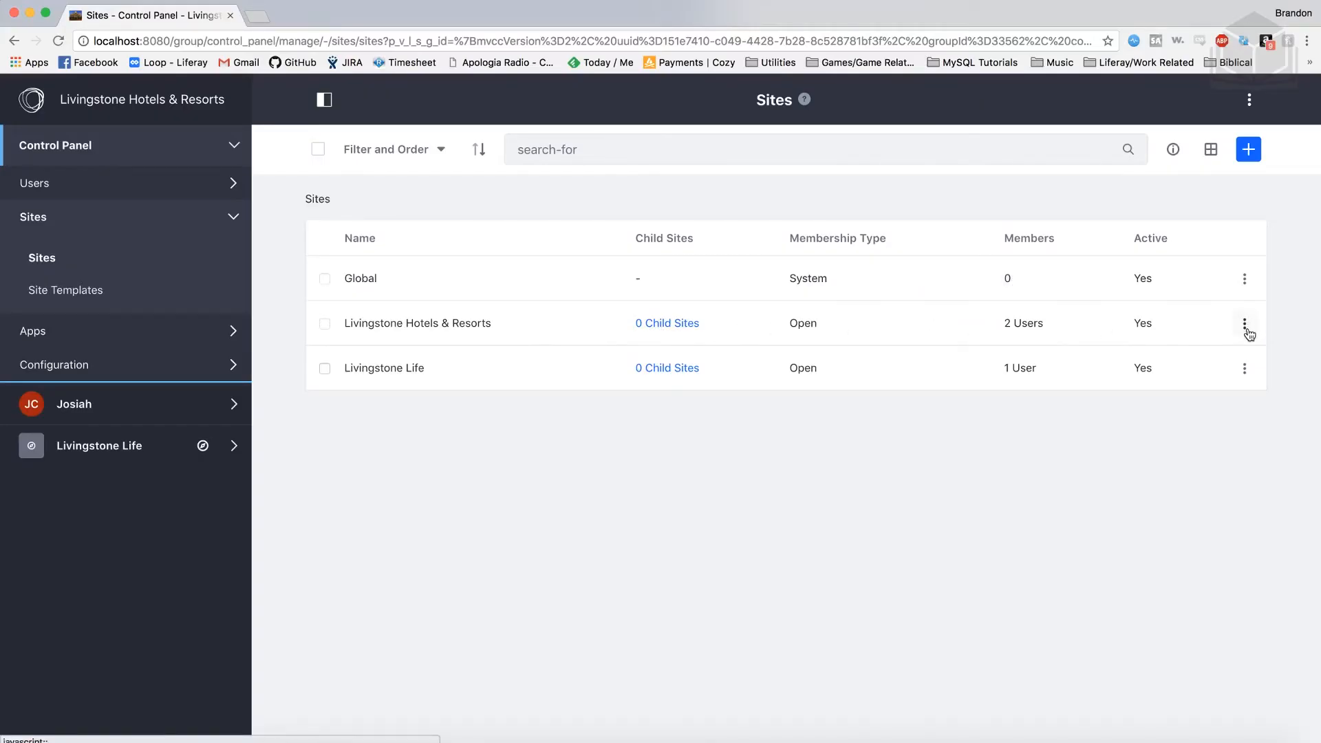
left_click(1244, 325)
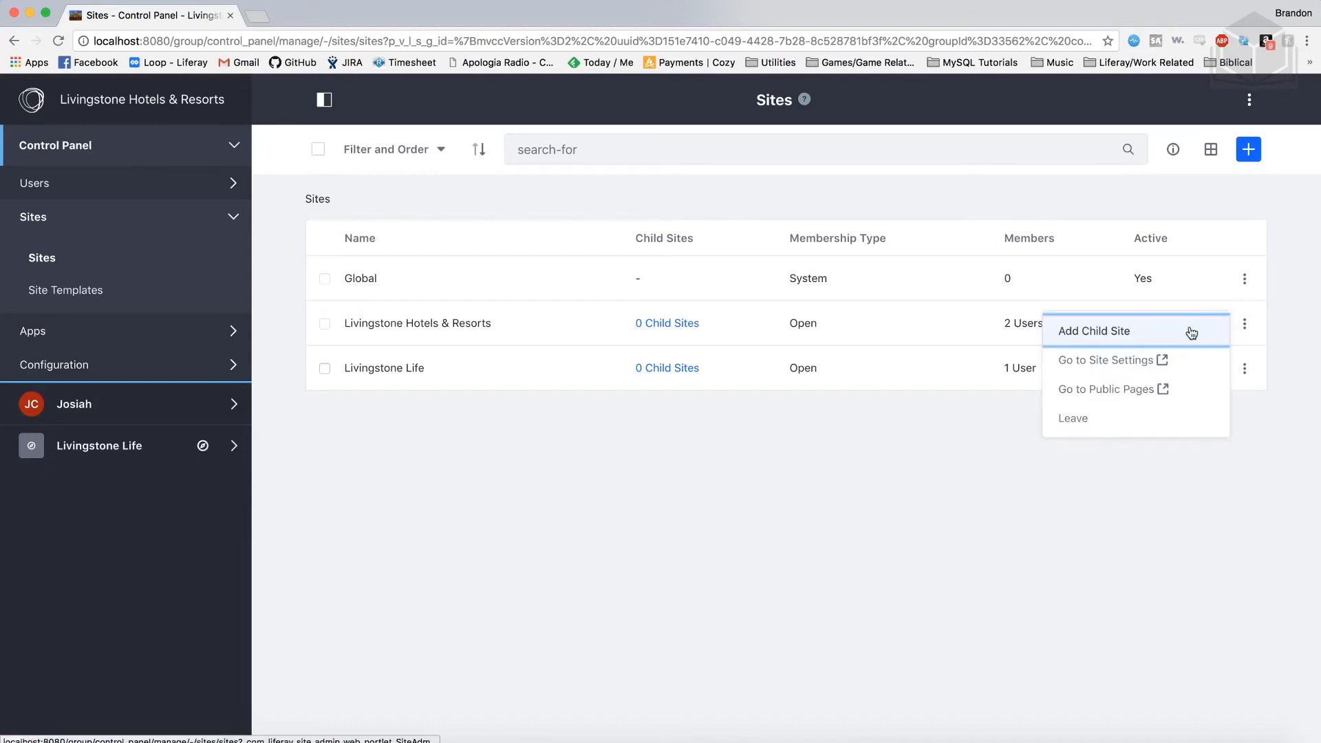
left_click(1143, 339)
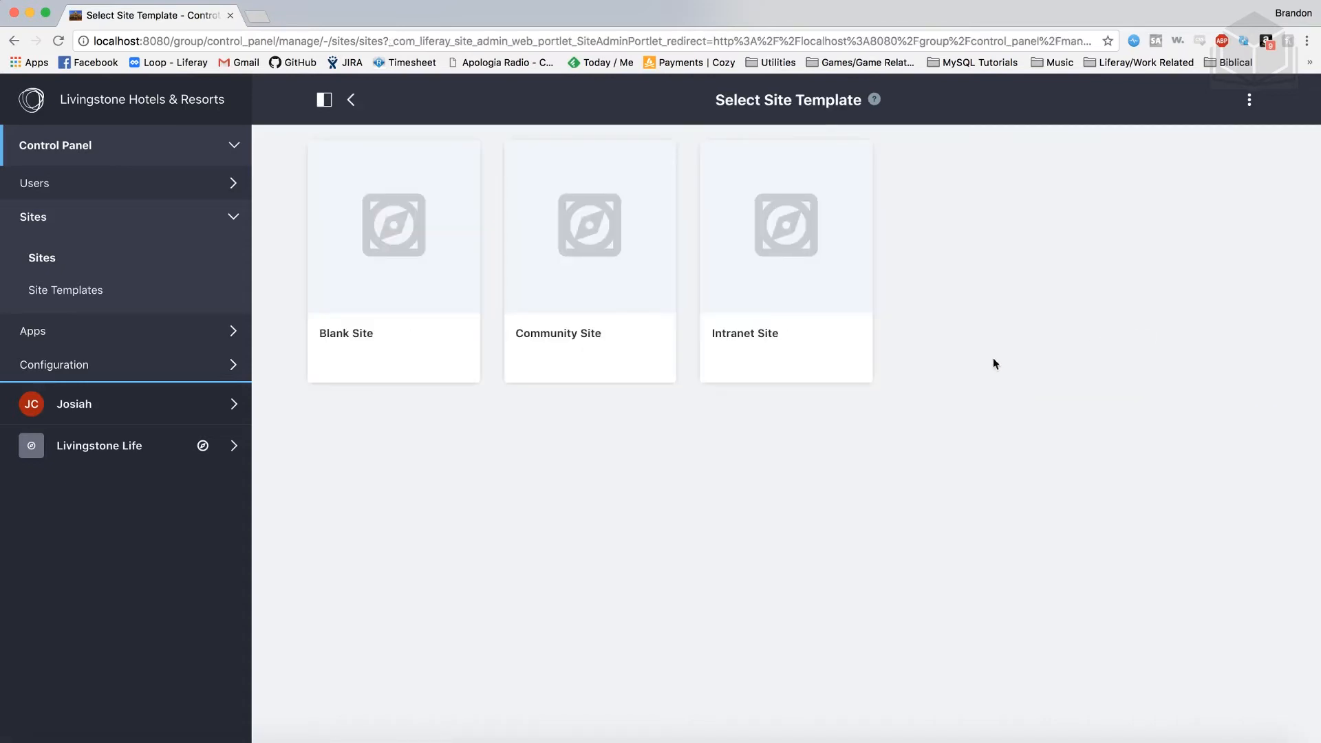
left_click(354, 338)
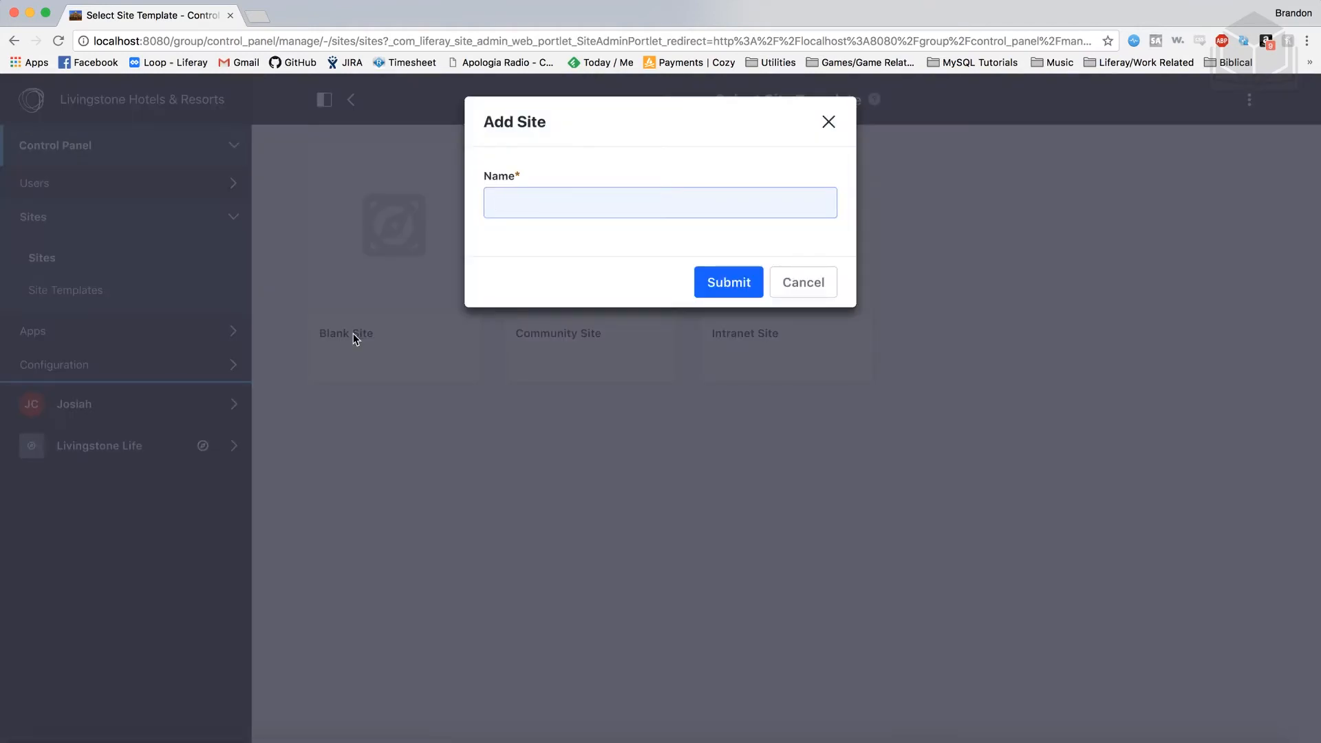
type("Livingstone Res")
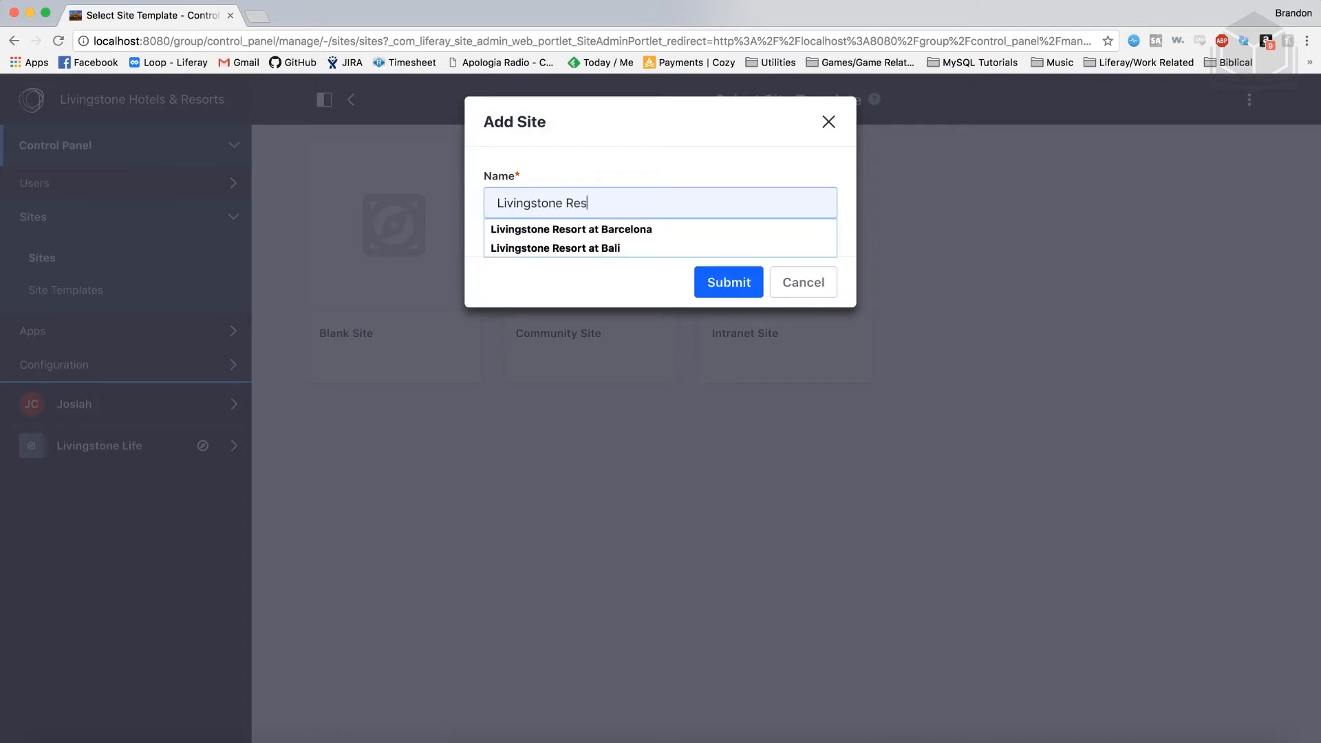
type("ort at Bali")
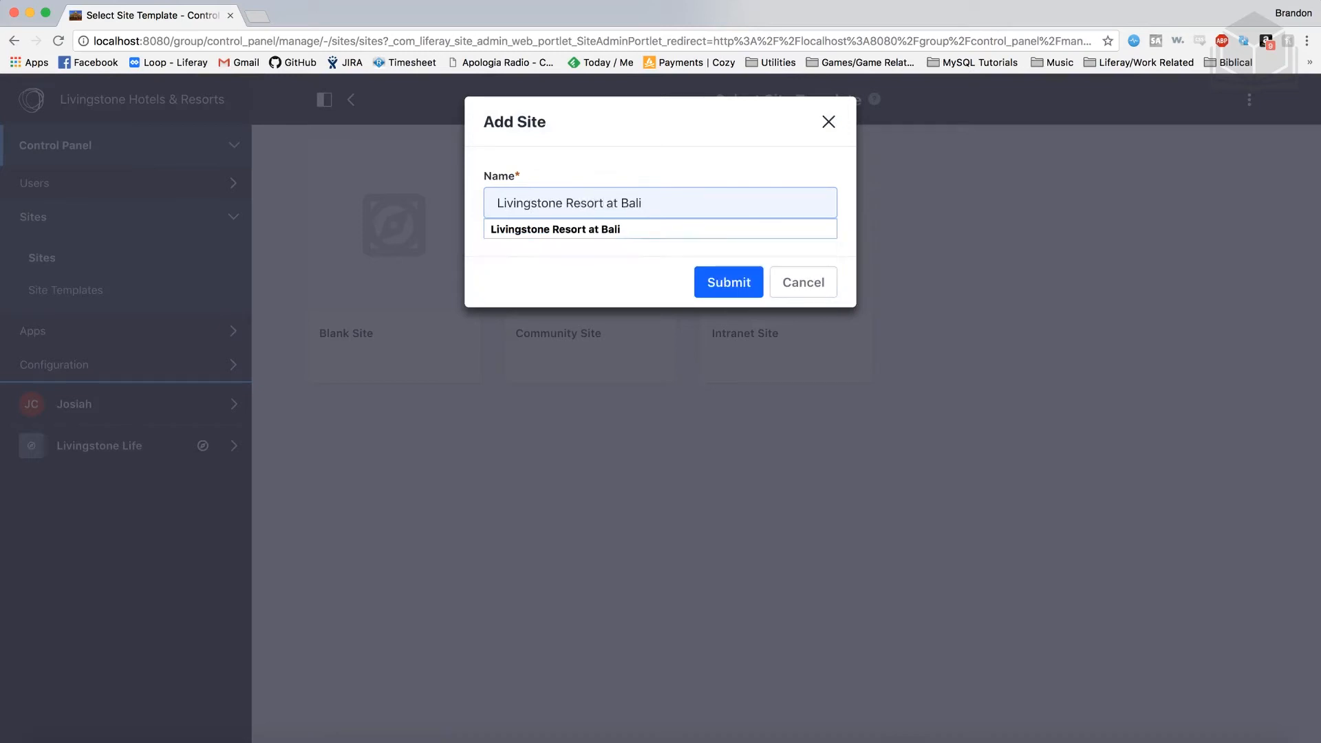
left_click(732, 285)
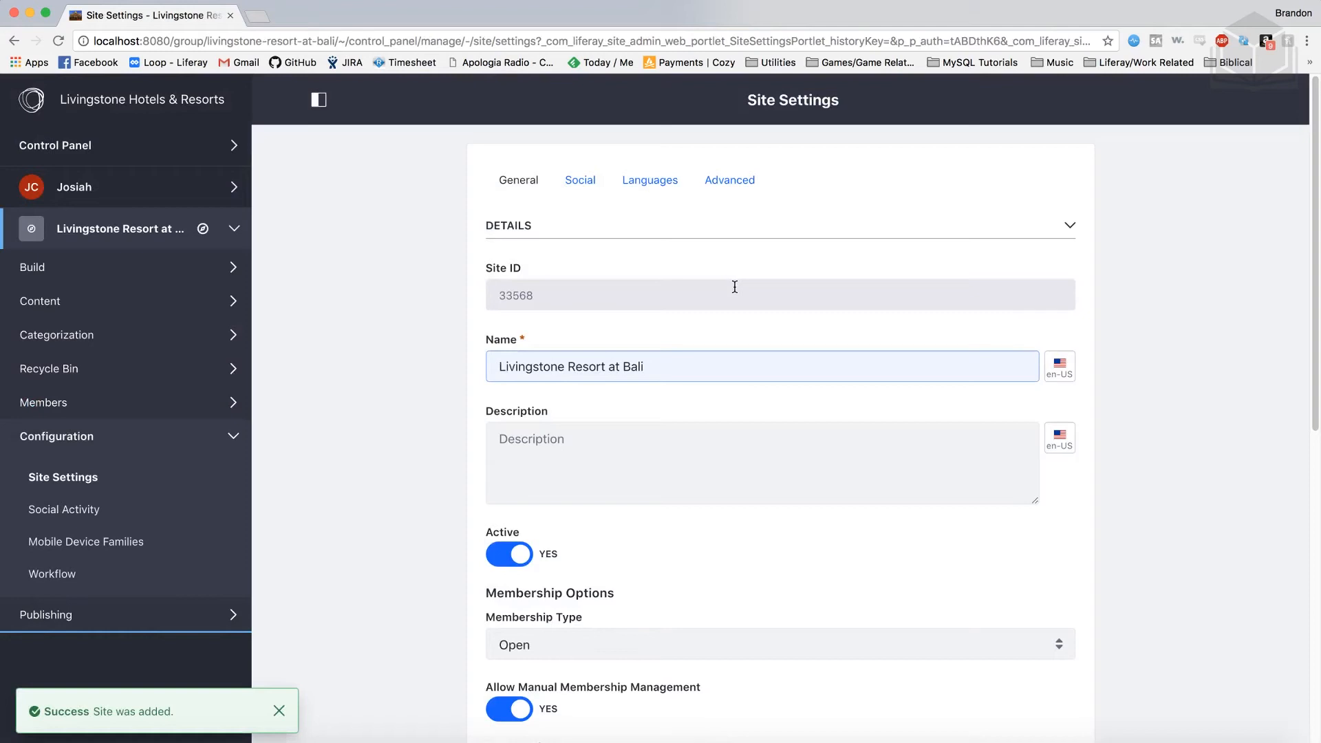
Set the Bali site's description to "This Site for Livingstone's Bali Location" and save the site settings.
left_click(622, 463)
type("This Site for Livingstone's")
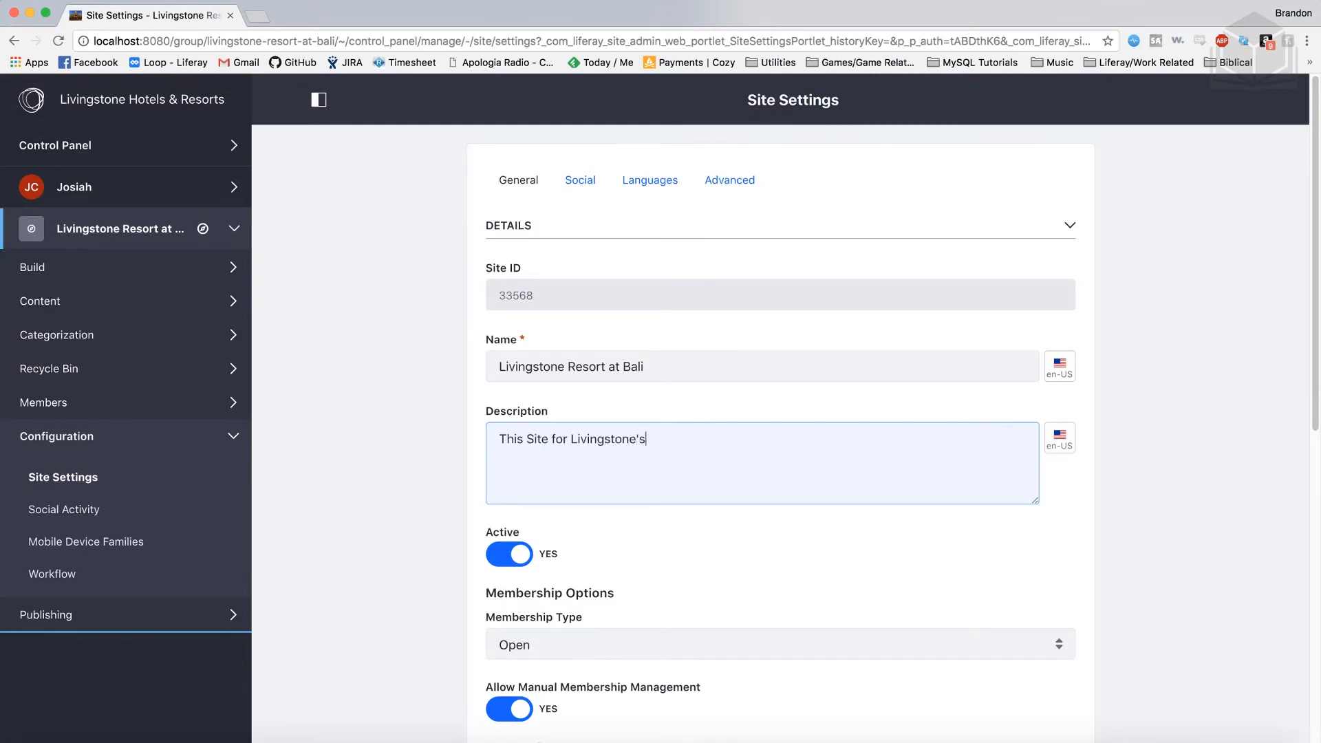
type(" Bali Location")
scroll(624, 566, "down", 10)
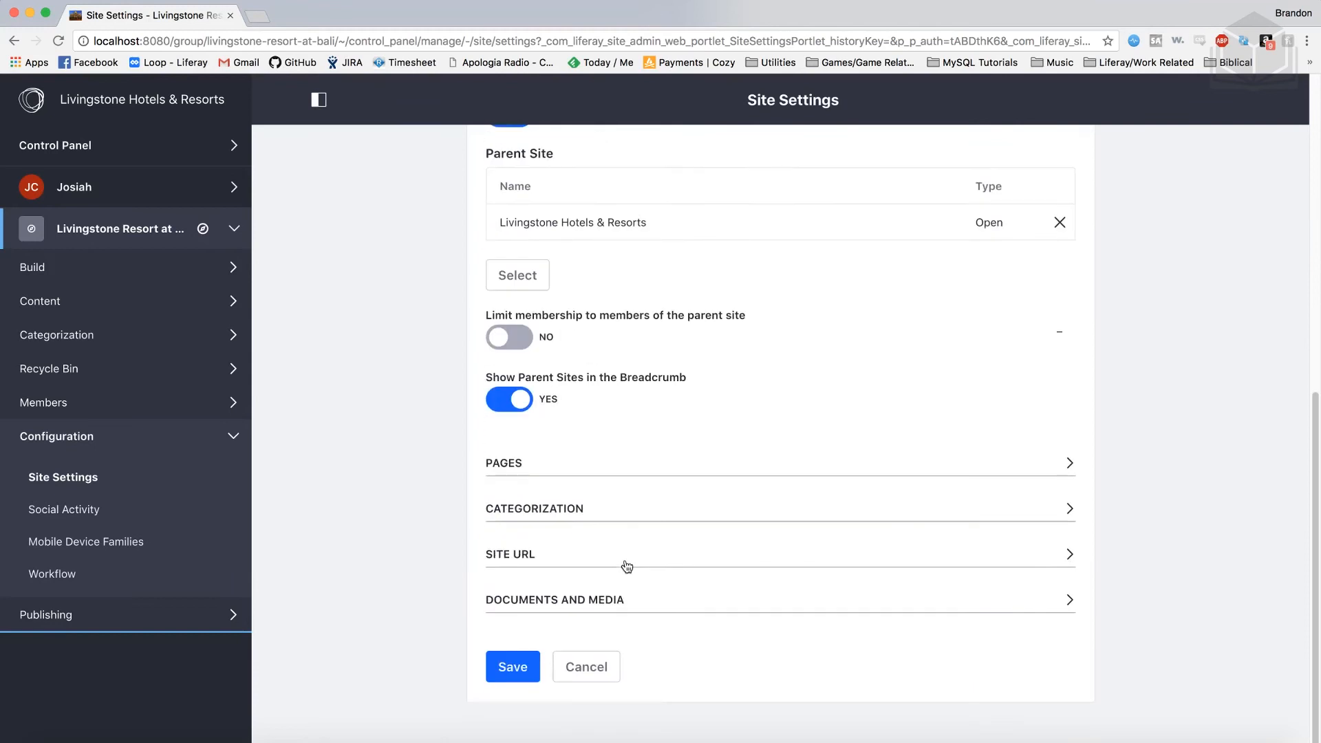
left_click(530, 655)
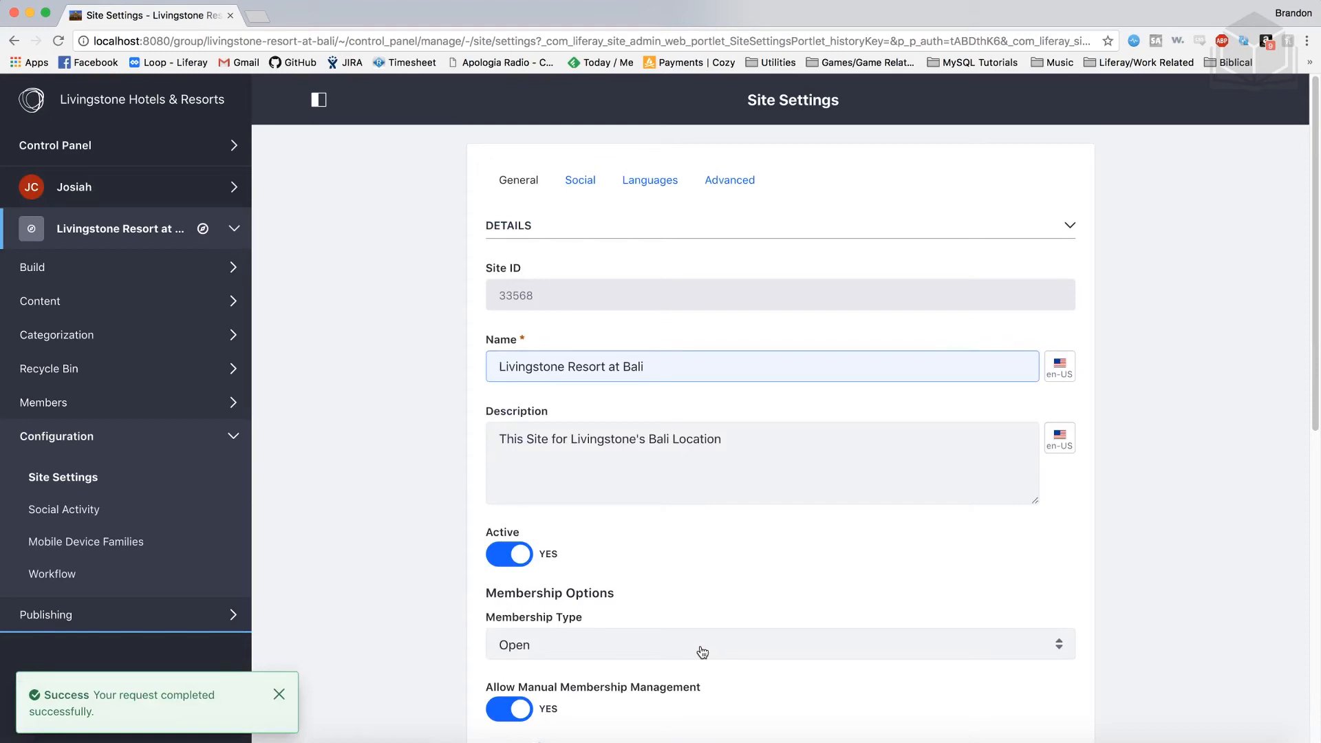
From the Control Panel's site list, create a site named Livingstone Loop from the Intranet Site template with its default pages private.
left_click(120, 143)
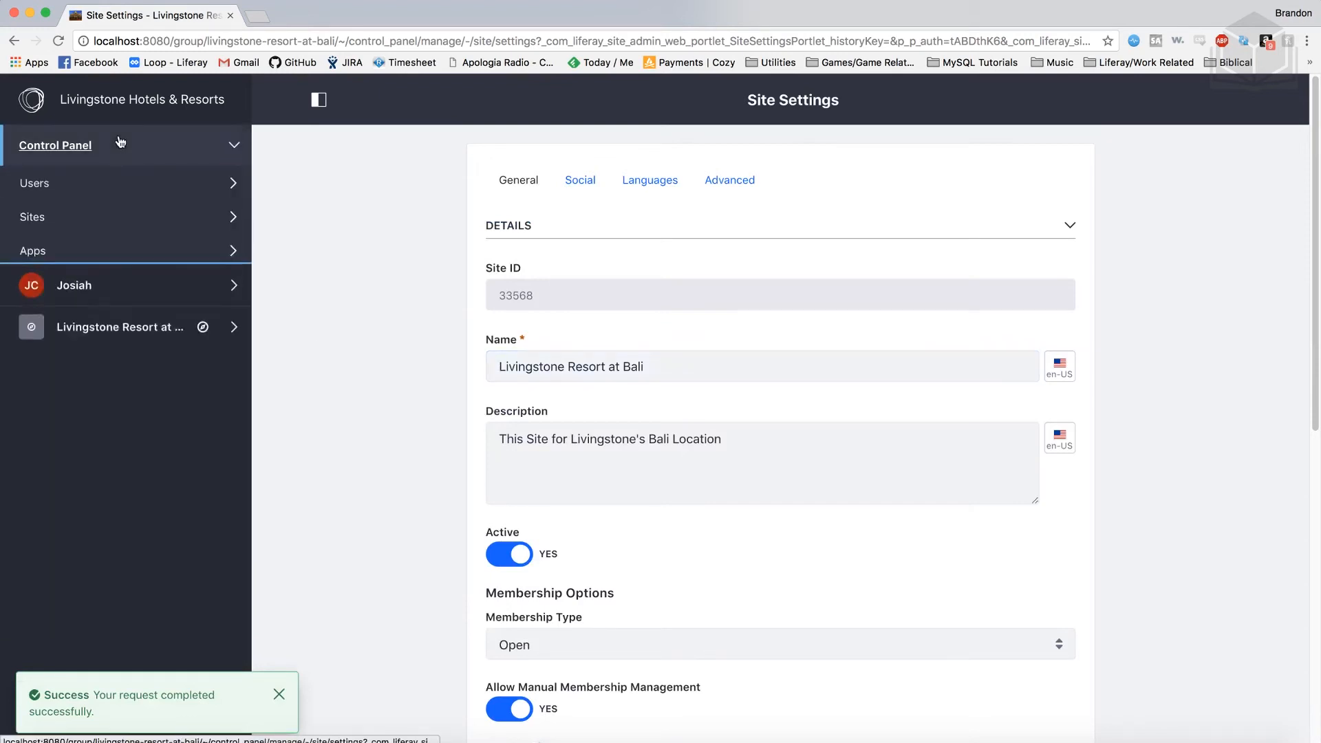
left_click(65, 216)
left_click(56, 260)
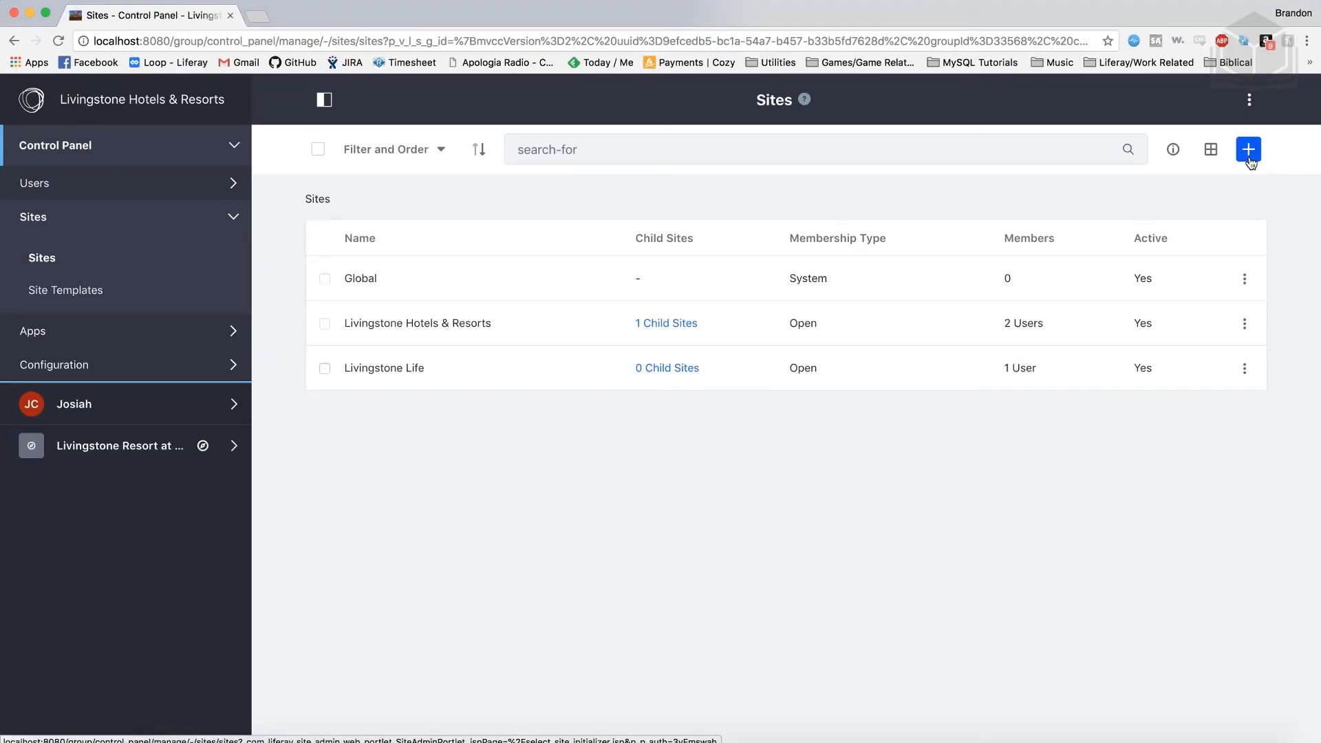
left_click(1249, 156)
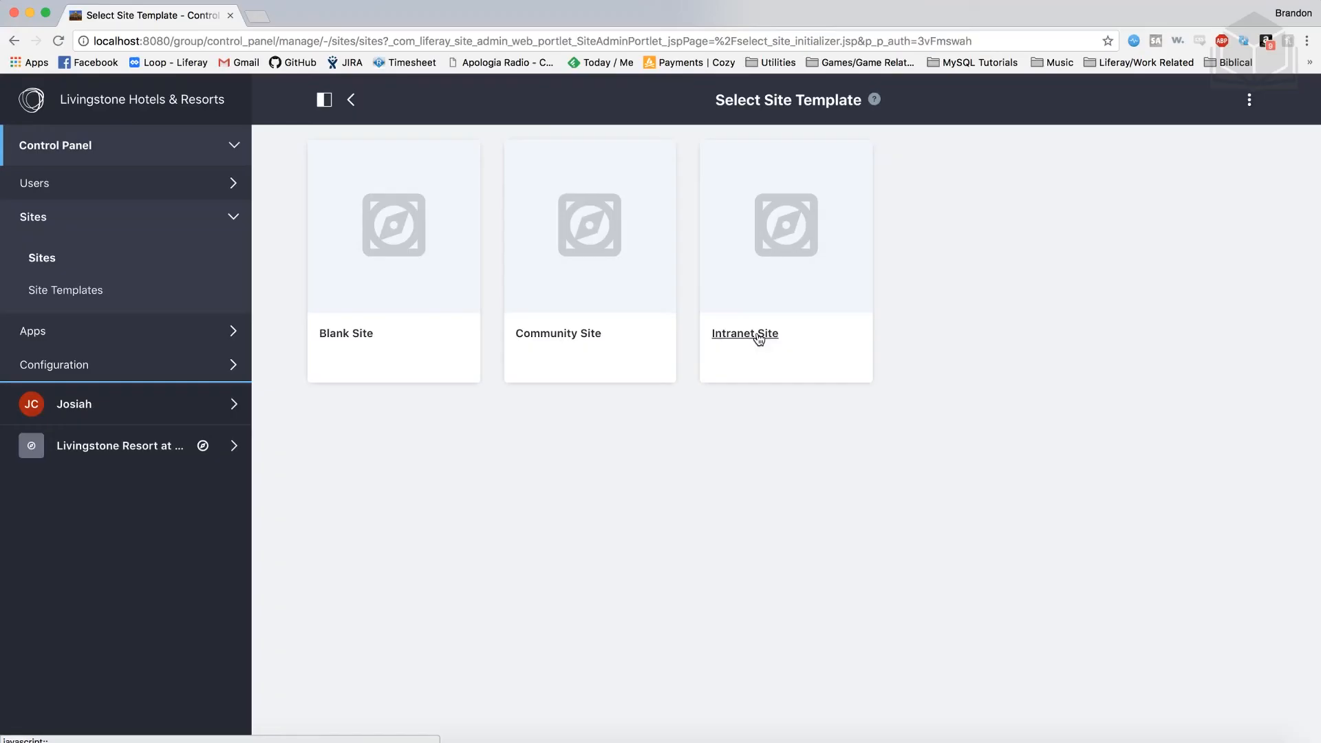
left_click(760, 334)
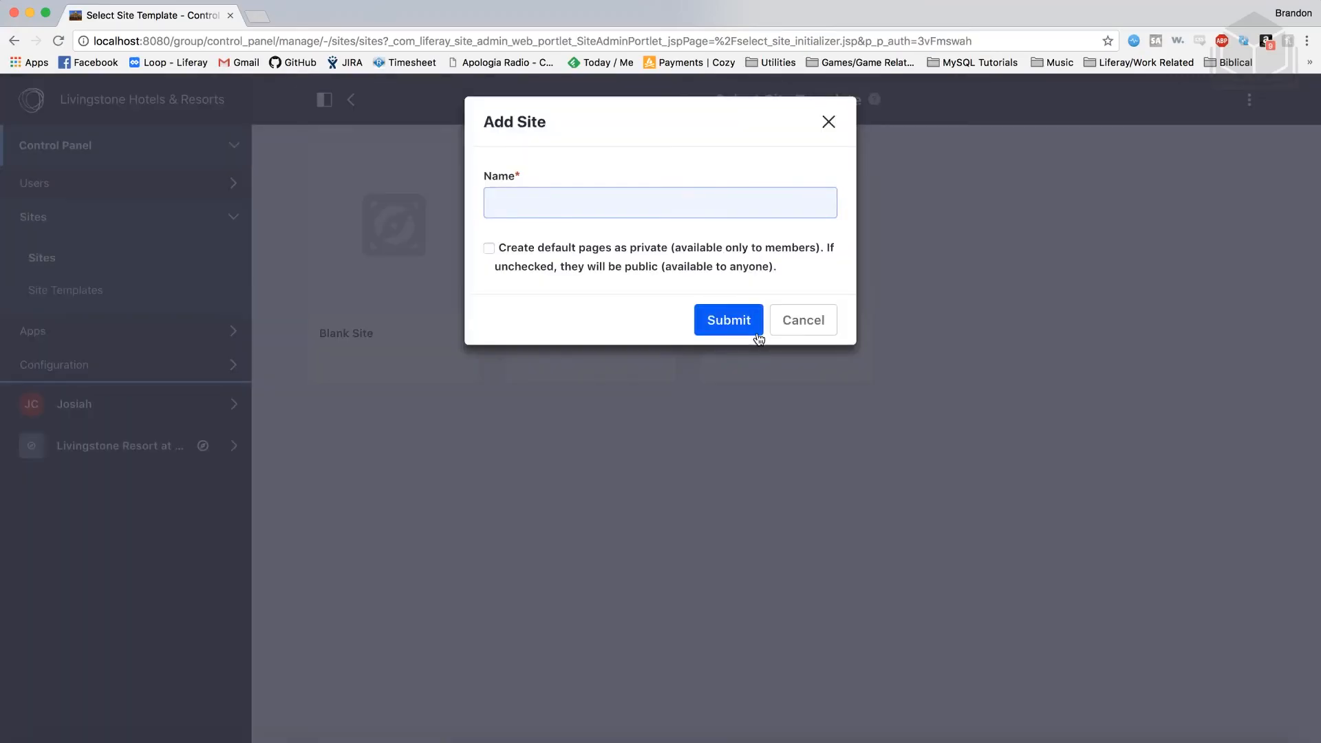
type("L")
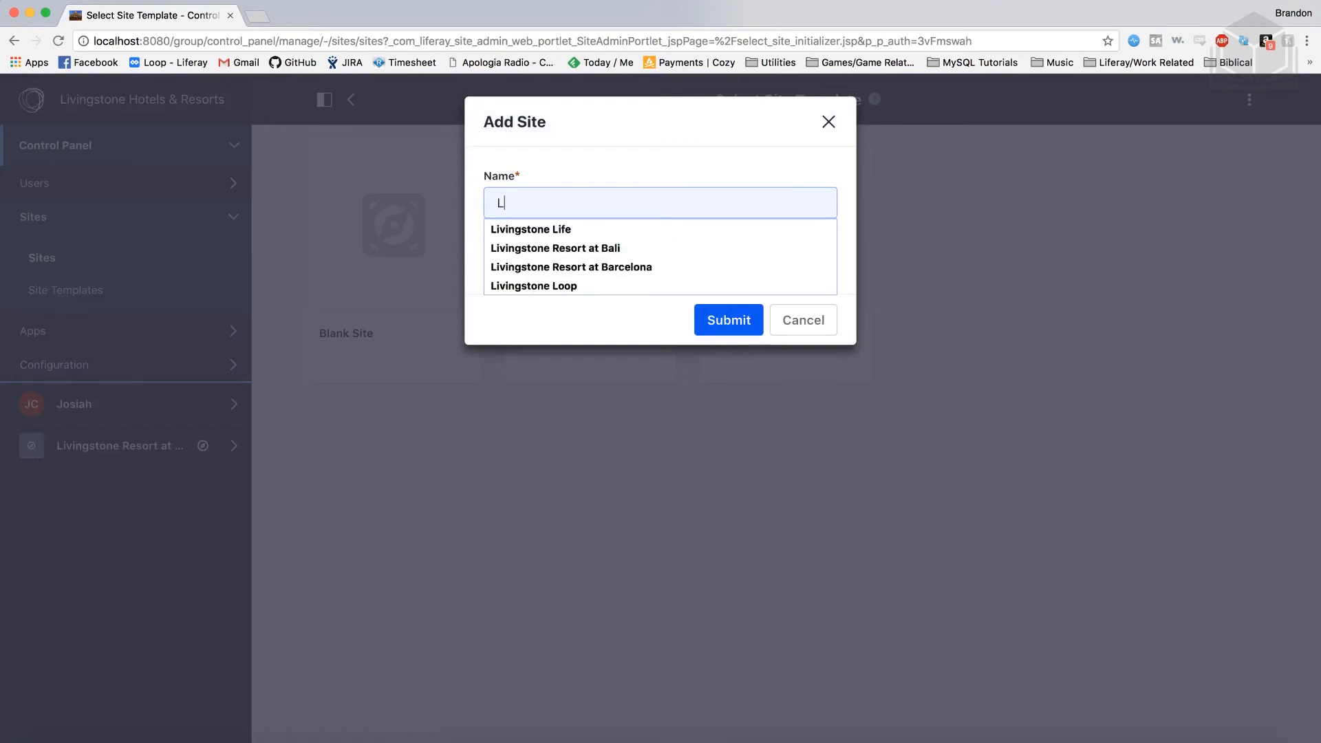
type("ivingstone Loop")
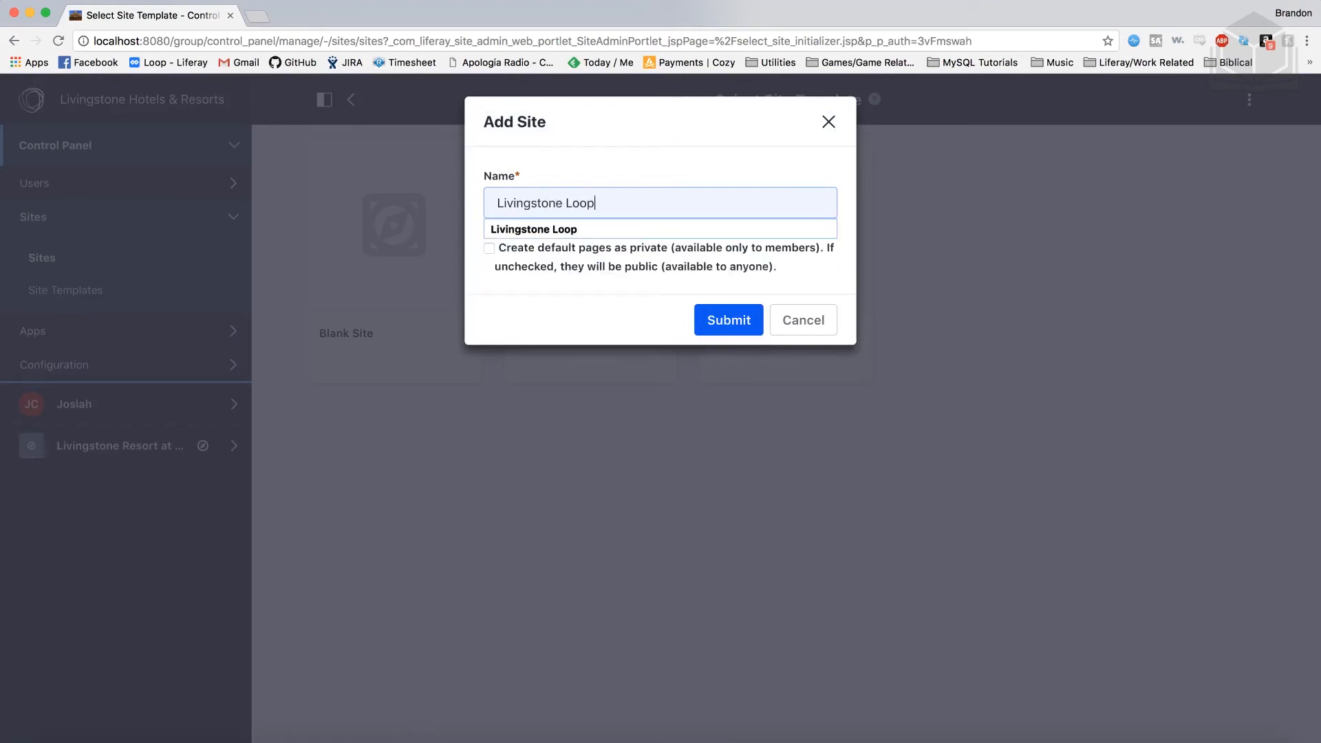
left_click(604, 311)
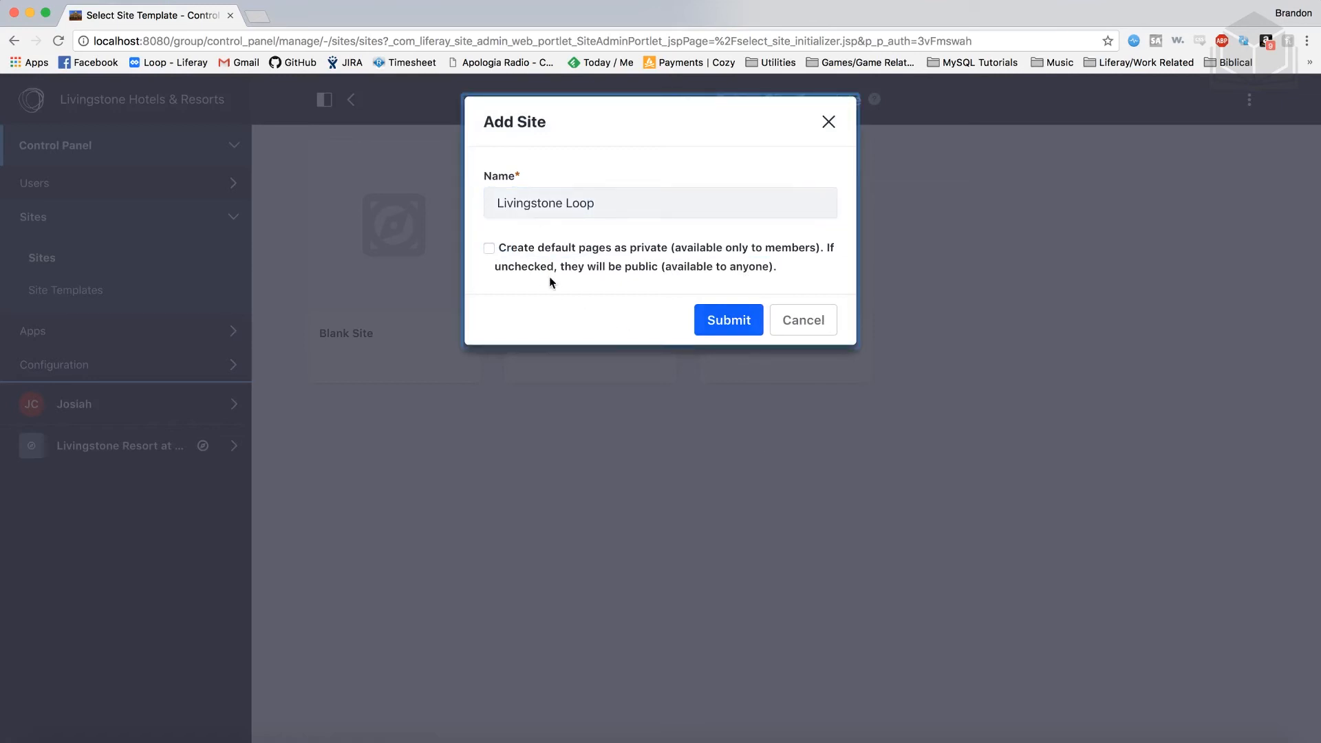
left_click(489, 247)
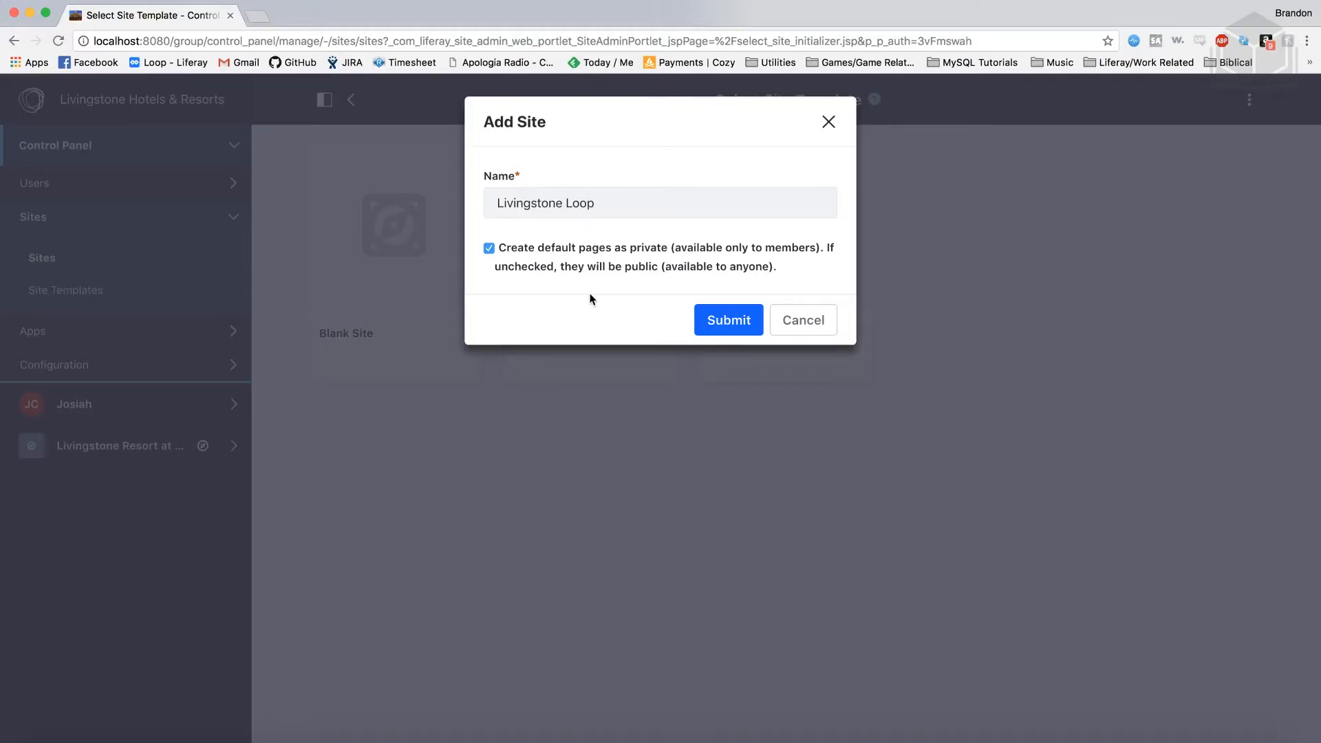
left_click(730, 323)
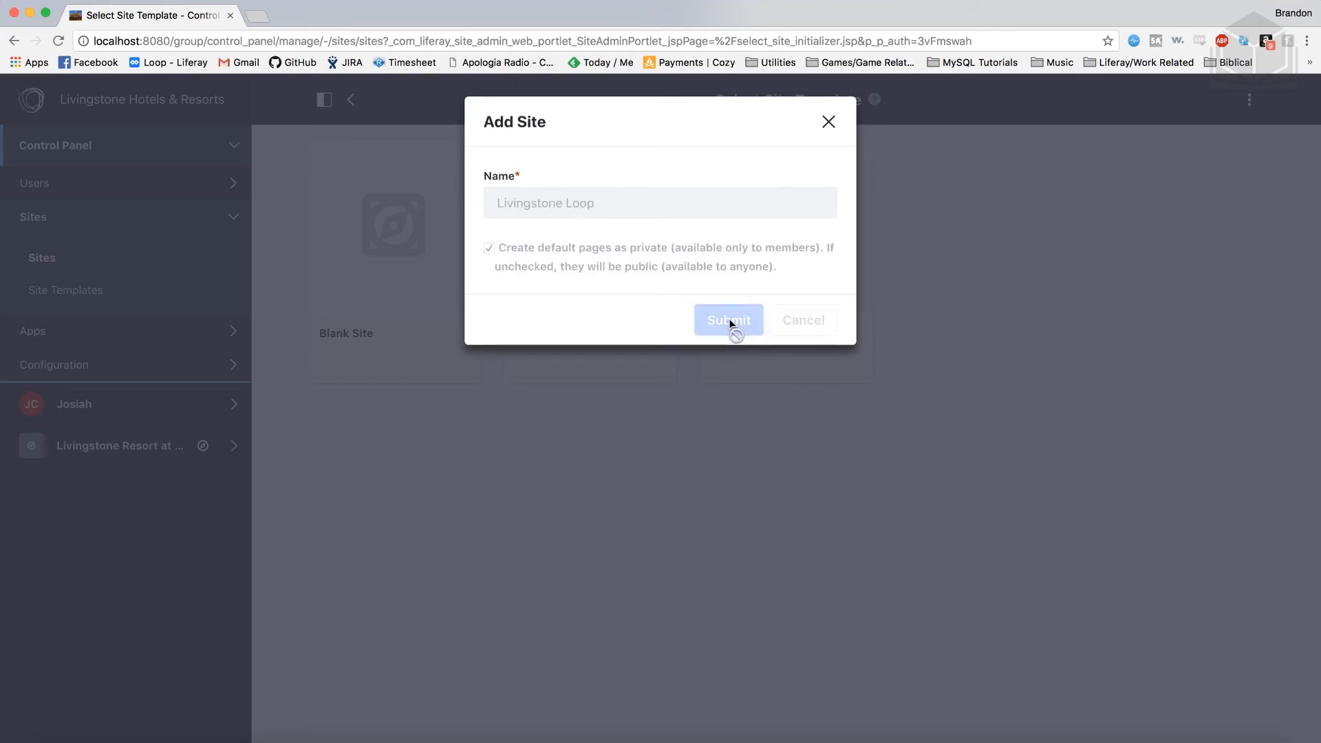